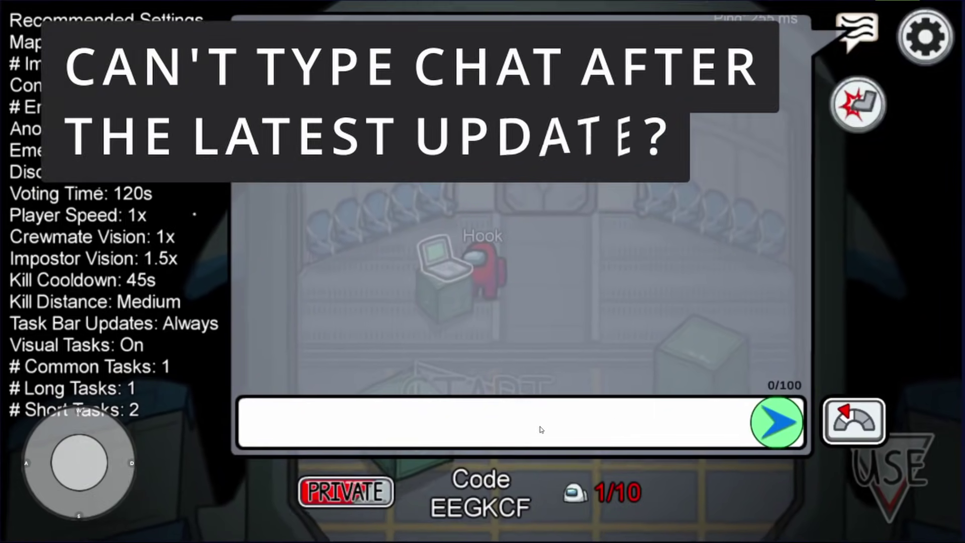
Step: Walk the crewmate around, then send the quick-chat phrase 'No One' to the lobby chat
key("a")
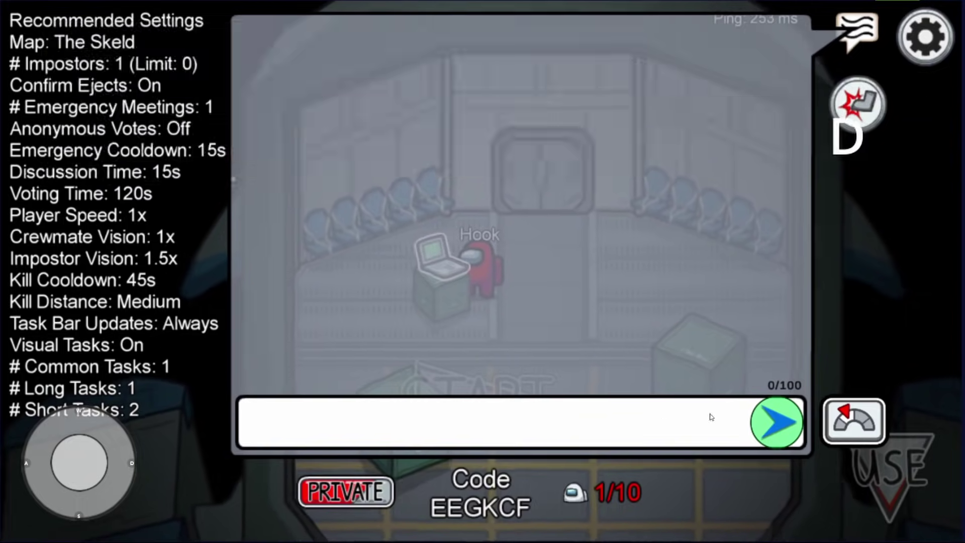
left_click(845, 417)
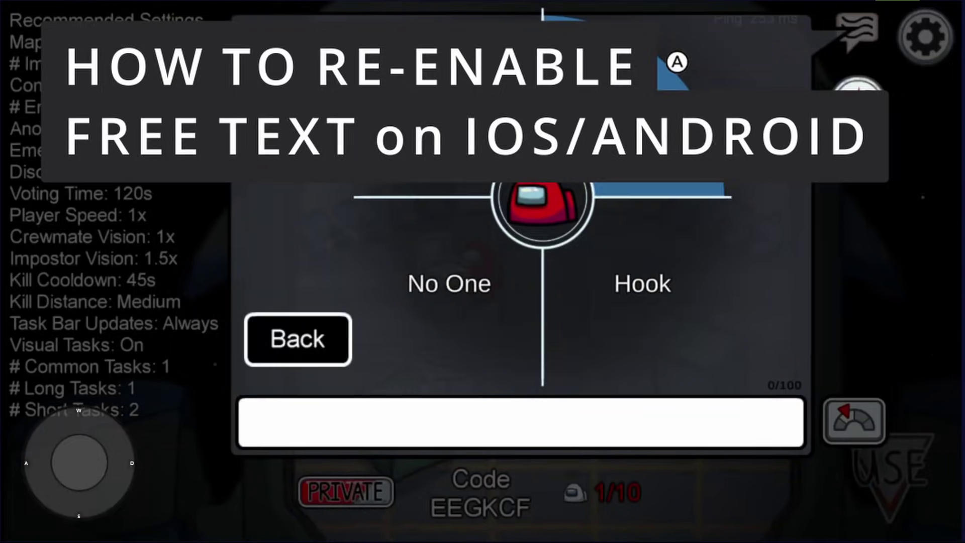
left_click(456, 290)
left_click(780, 421)
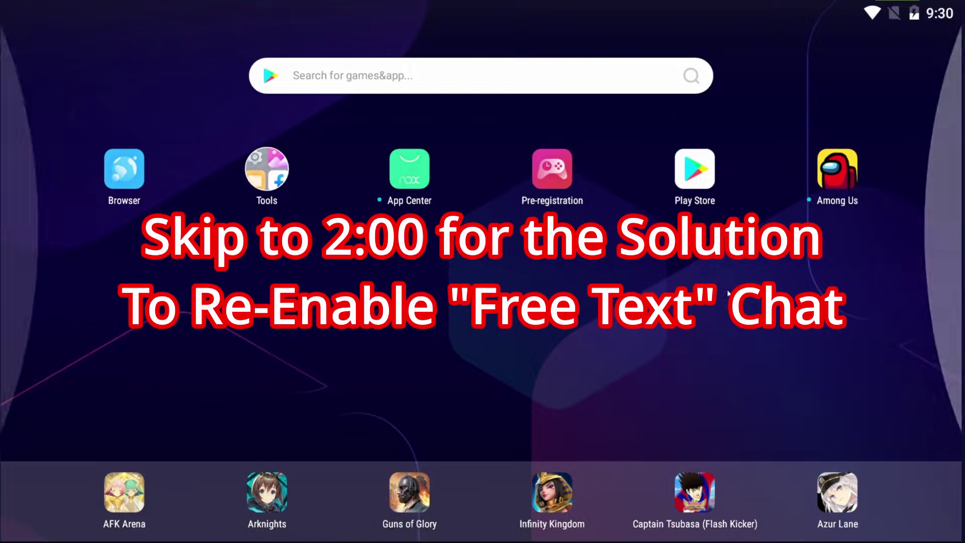
Step: Launch Among Us from its icon on the NoxPlayer home screen
left_click(842, 174)
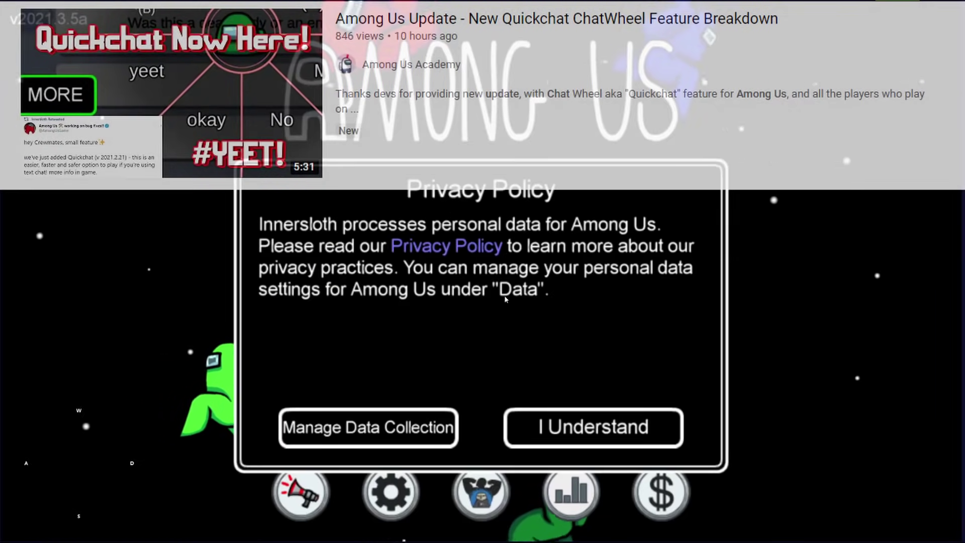
Step: Accept the privacy notice, submit the date of birth and dismiss the Announcements popup
left_click(612, 433)
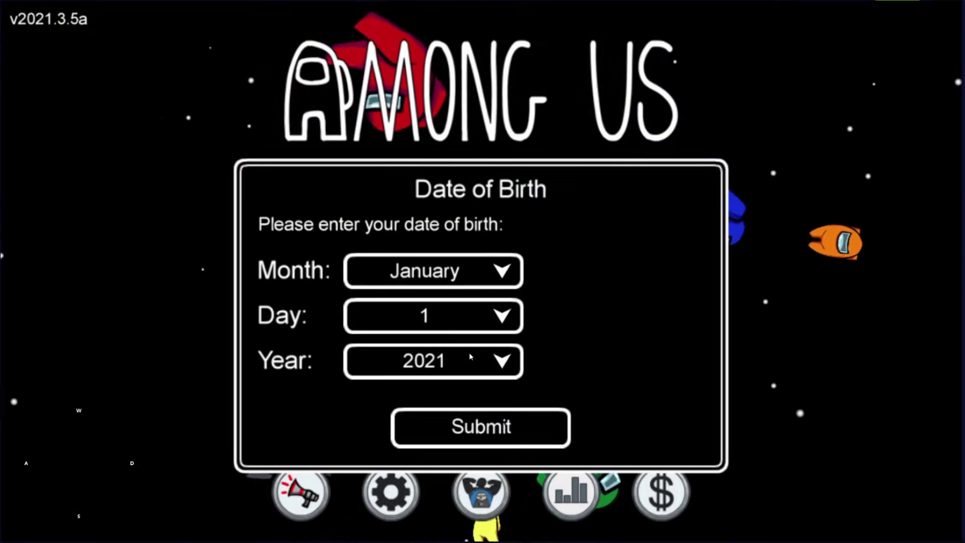
left_click(511, 435)
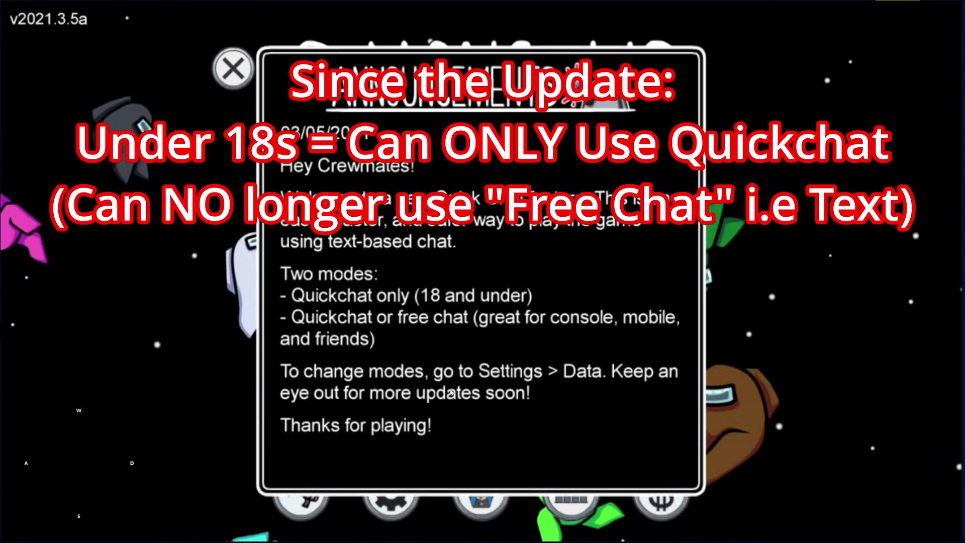
left_click(233, 68)
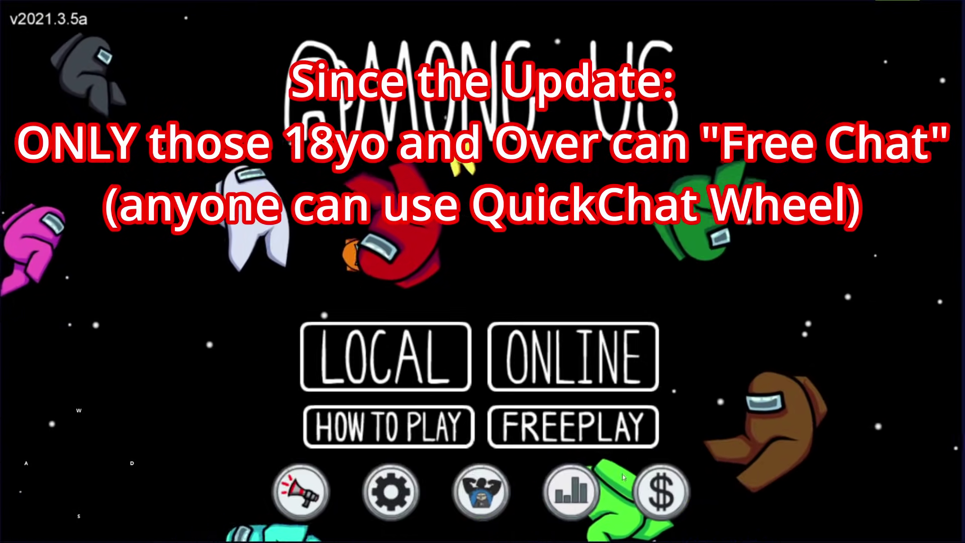
Step: Lower sound effects to about 30% and music to about 25% in Settings
left_click(390, 493)
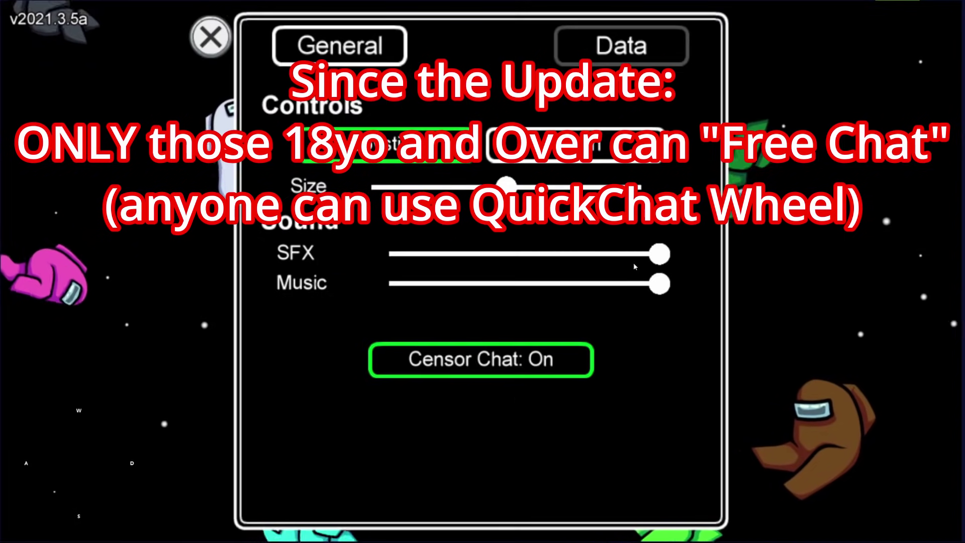
mouse_move(486, 254)
left_mouse_down()
mouse_move(429, 255)
mouse_move(468, 256)
left_mouse_up()
left_click_drag(660, 284, 453, 284)
left_click(210, 38)
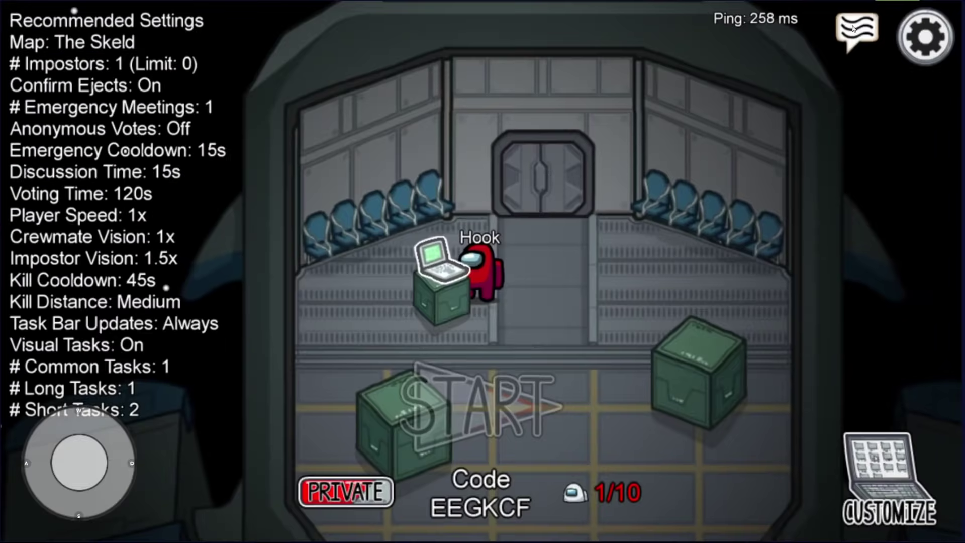
Step: Open the lobby chat and send the Crew quick-chat phrase 'No One'
left_click(855, 30)
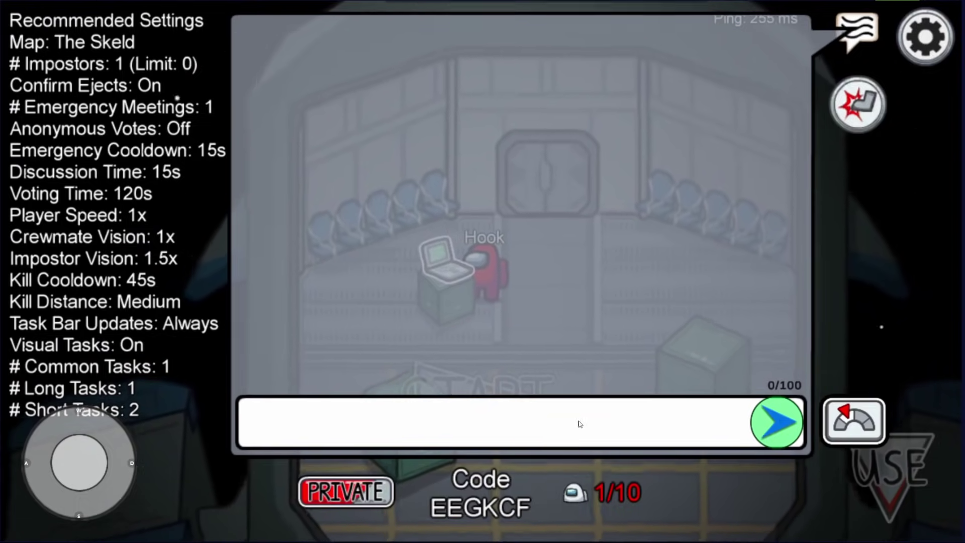
key("a")
key("d")
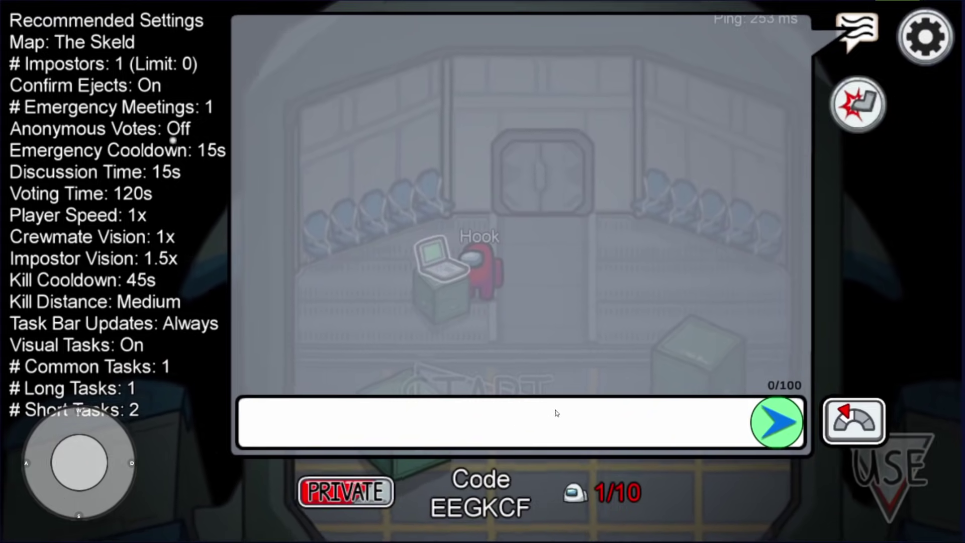
left_click(846, 417)
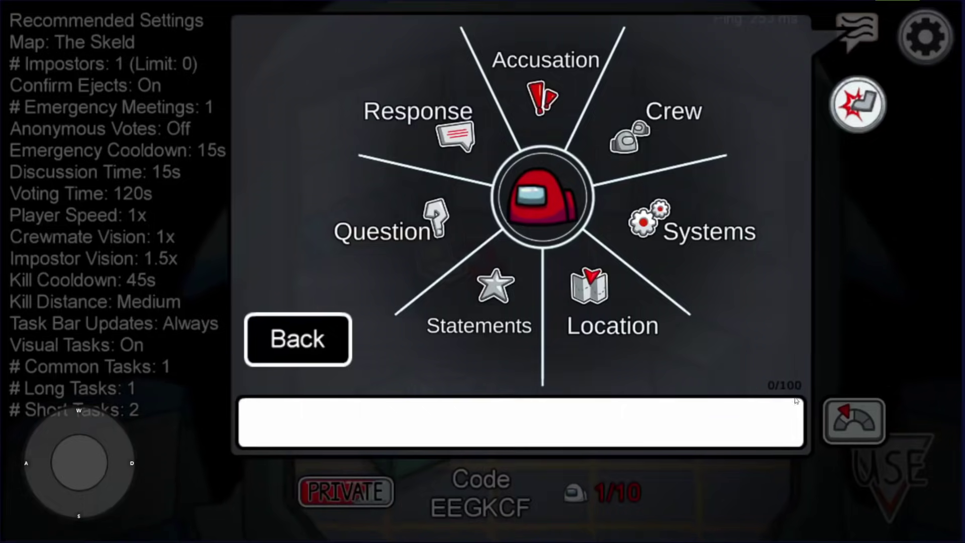
left_click(654, 126)
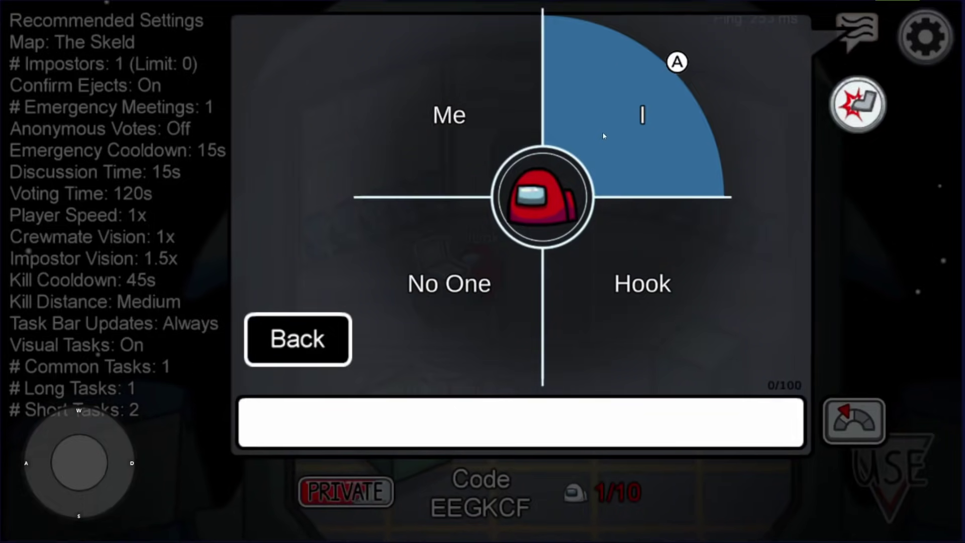
left_click(450, 284)
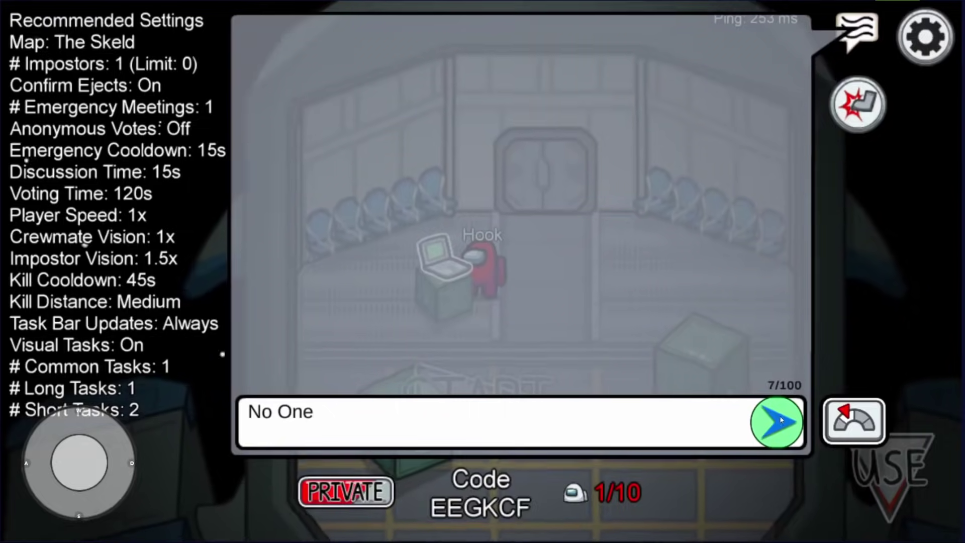
key("Return")
Step: Send the Systems quick-chat phrases 'Start' and 'Kick', then bring up the settings menu
left_click(853, 421)
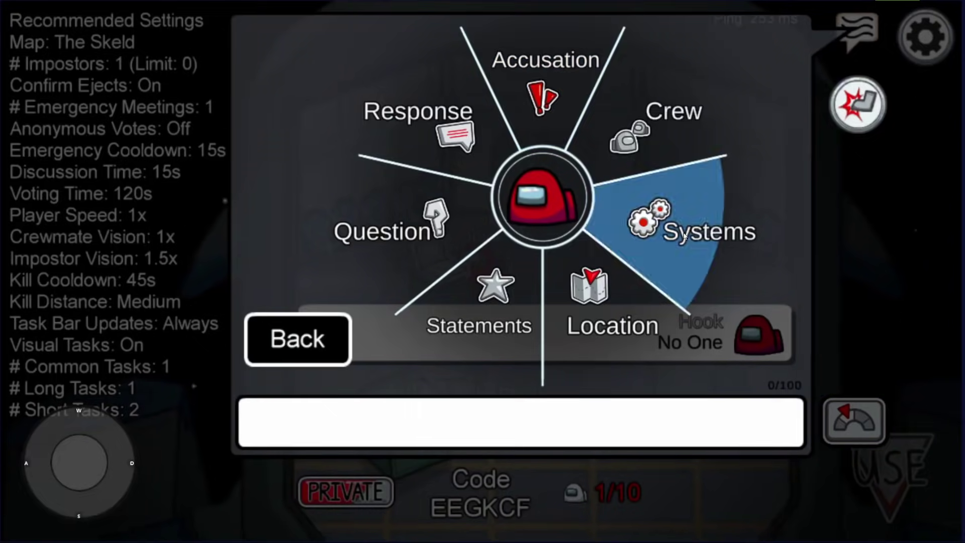
left_click(686, 237)
left_click(671, 215)
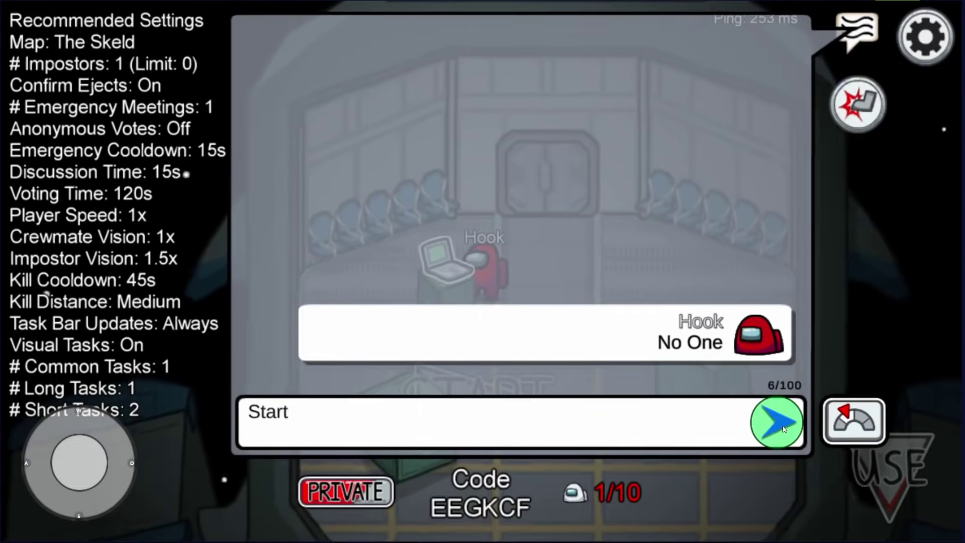
key("Return")
left_click(853, 420)
left_click(702, 246)
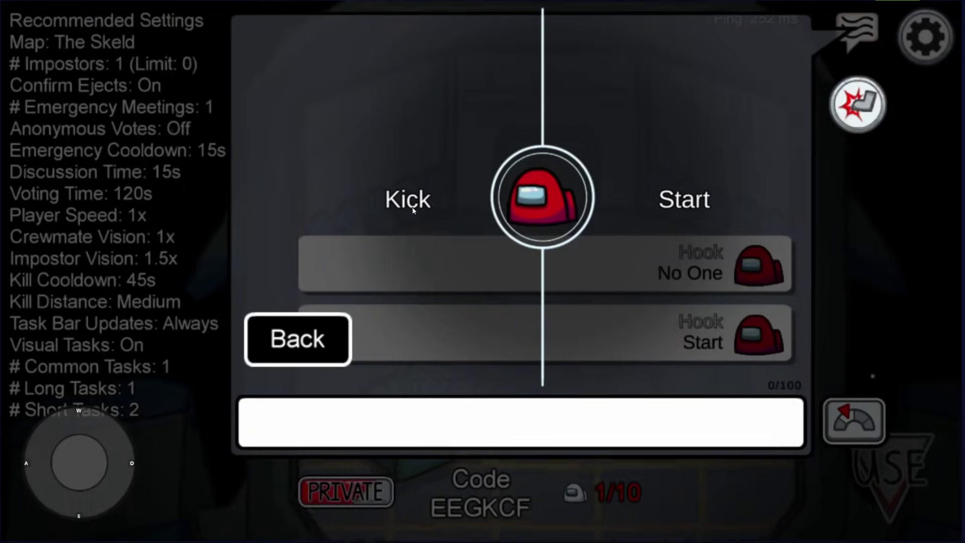
left_click(405, 199)
left_click(749, 426)
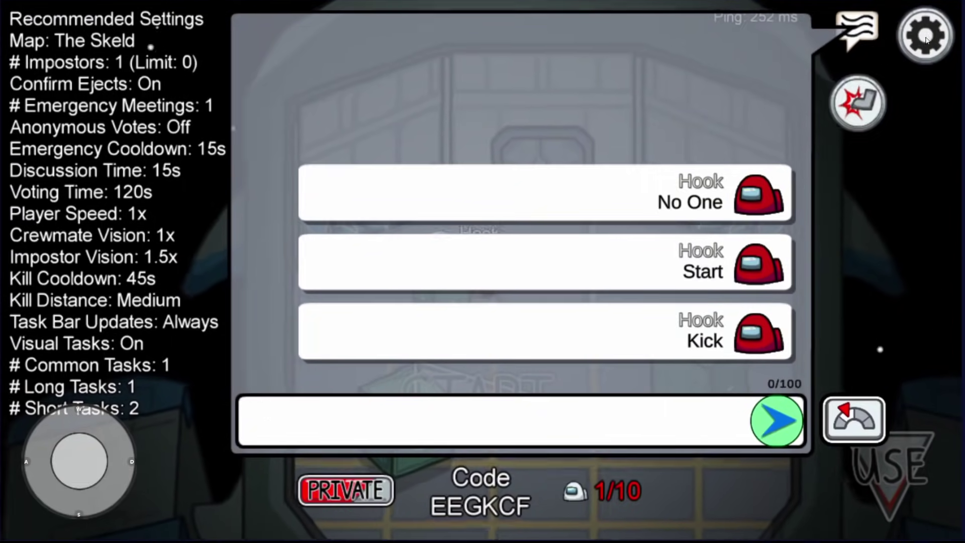
key("Escape")
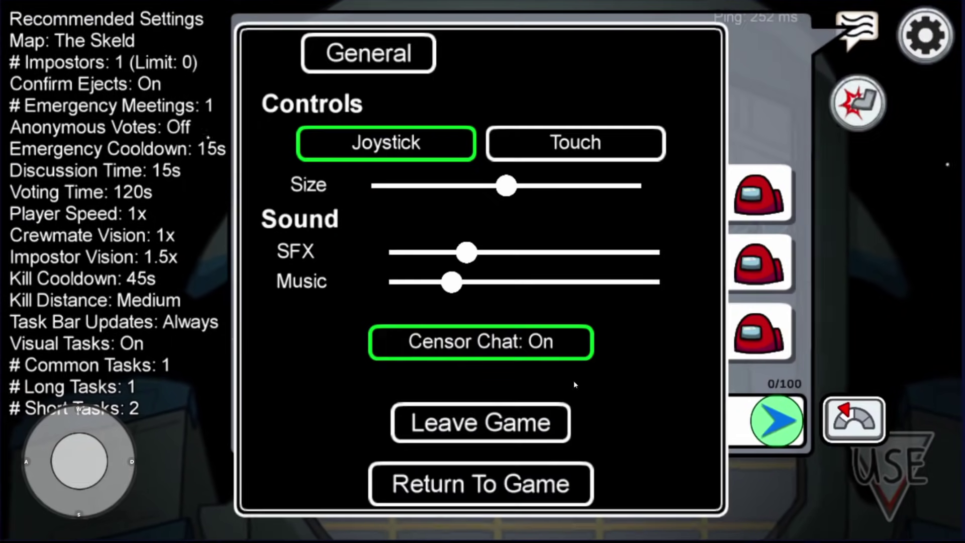
Step: Leave the lobby and check the Data settings, keeping the language on English
left_click(495, 428)
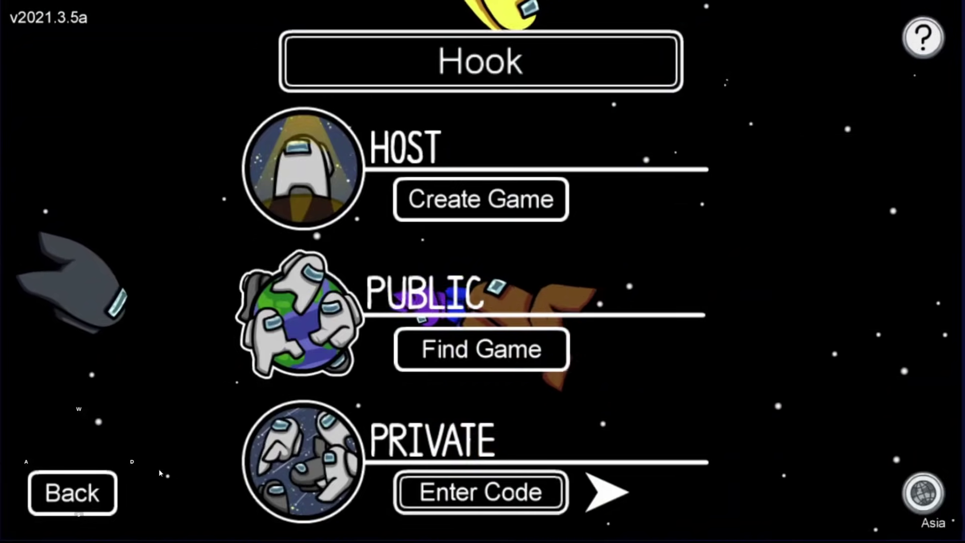
left_click(96, 488)
left_click(388, 488)
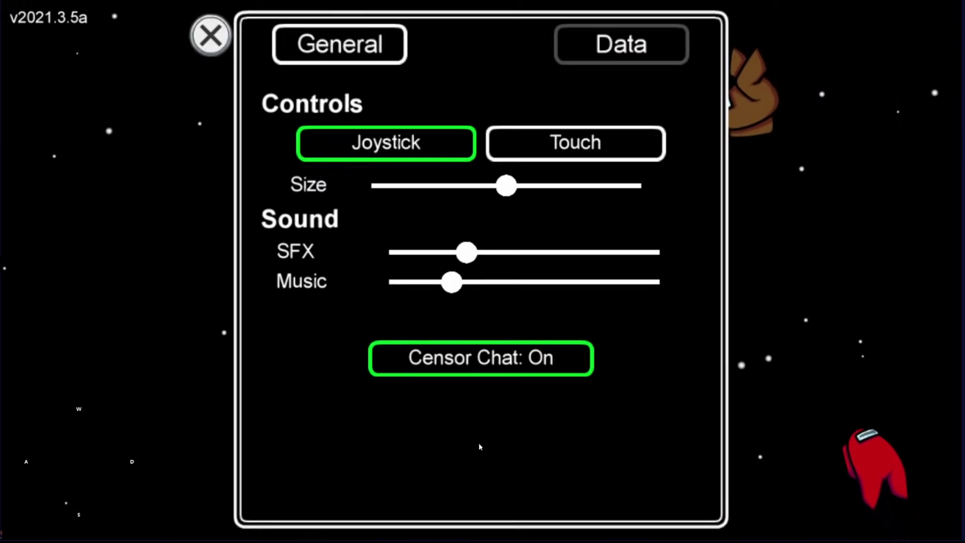
left_click(651, 56)
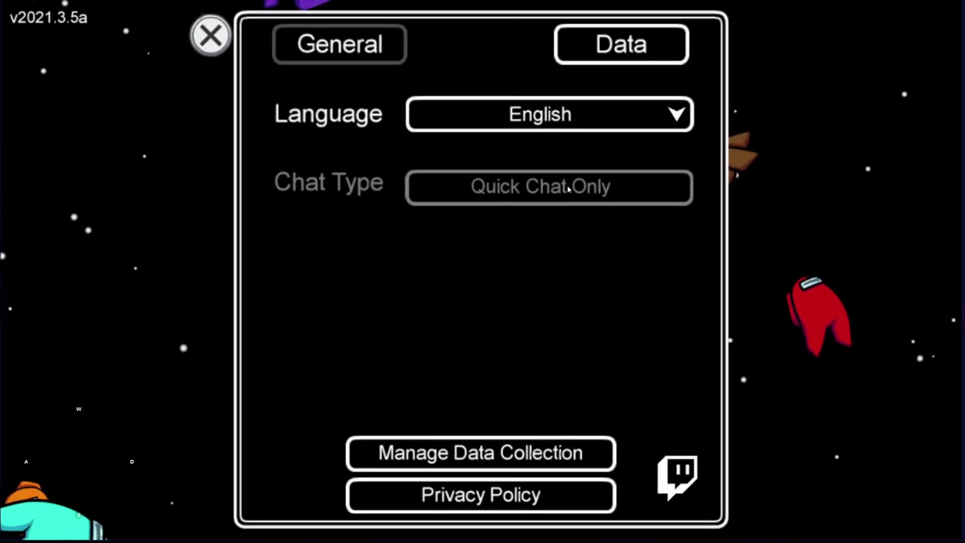
left_click(654, 117)
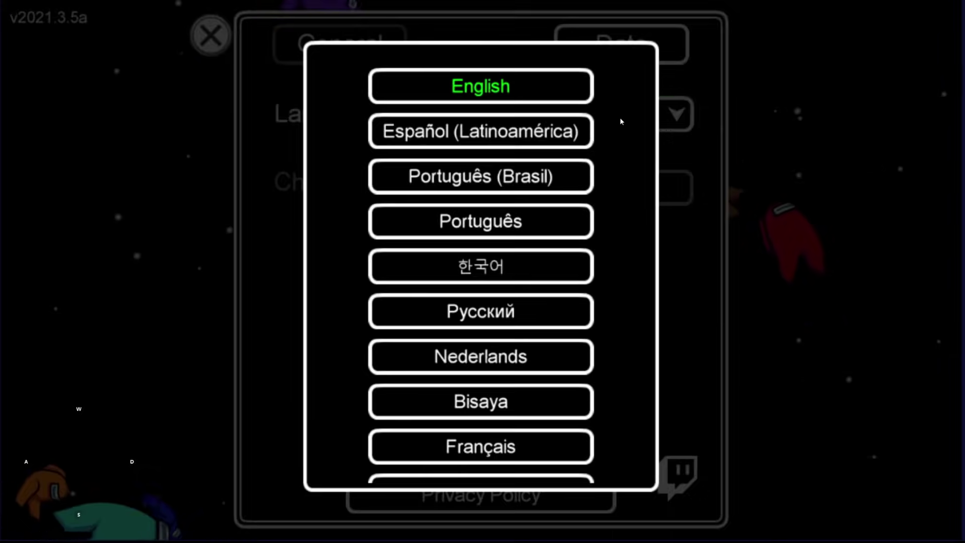
left_click(717, 129)
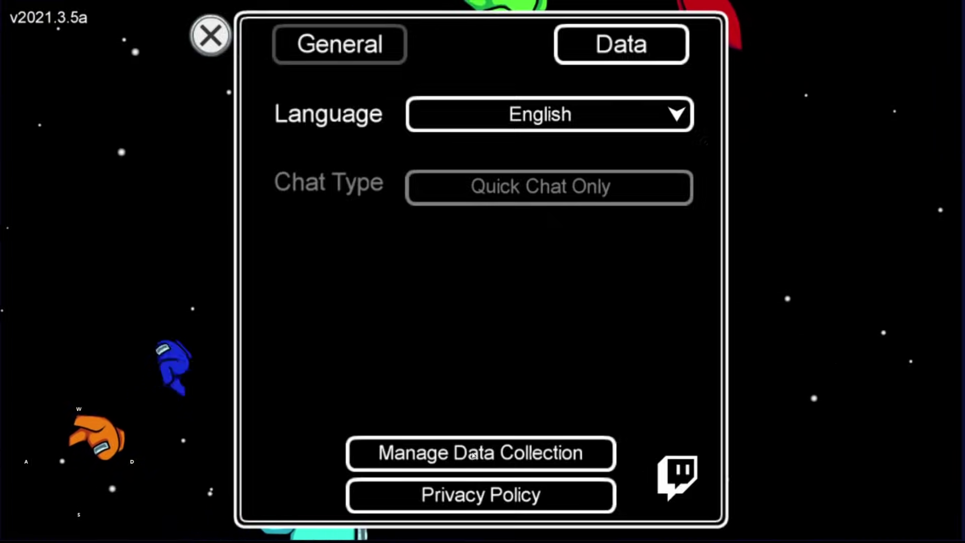
left_click(210, 35)
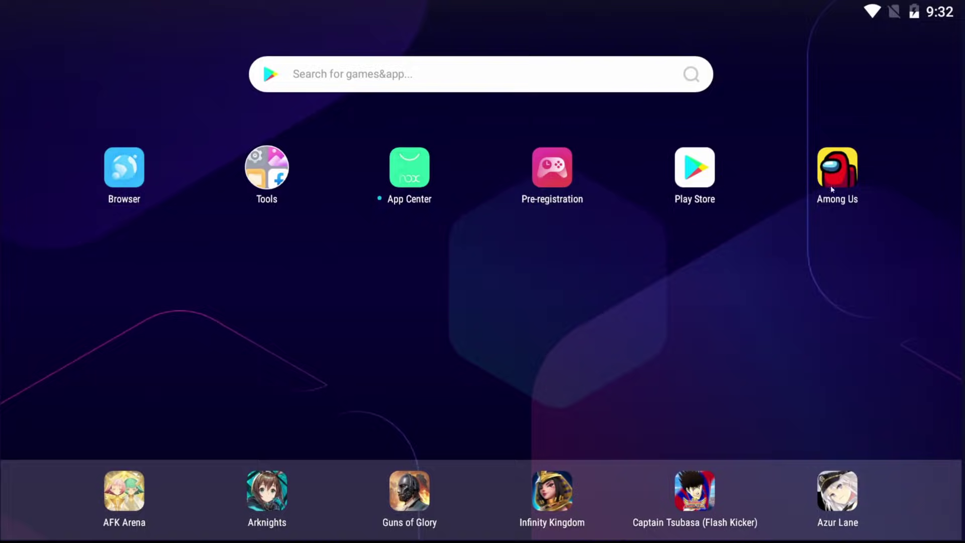
Step: Uninstall Among Us from the NoxPlayer home screen and open the Play Store
left_click(840, 162)
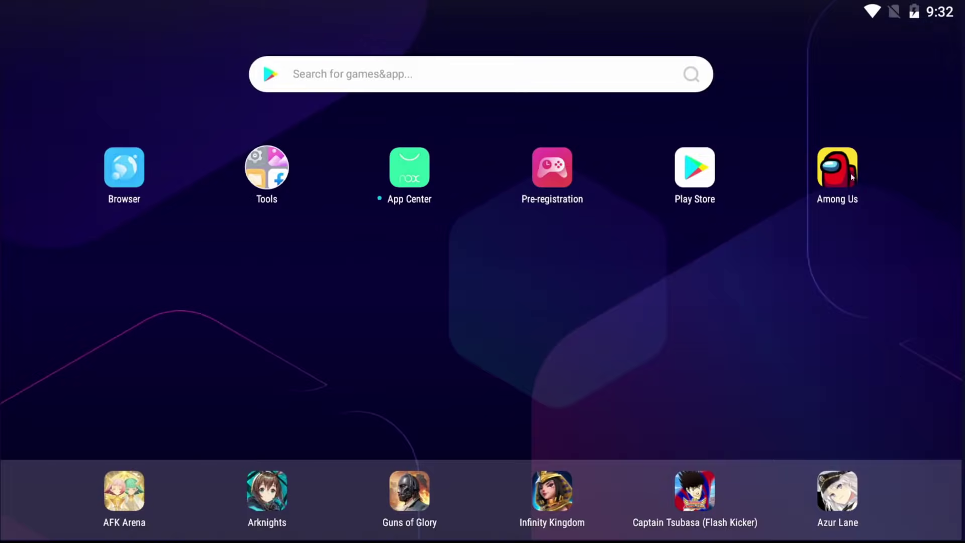
right_click(848, 170)
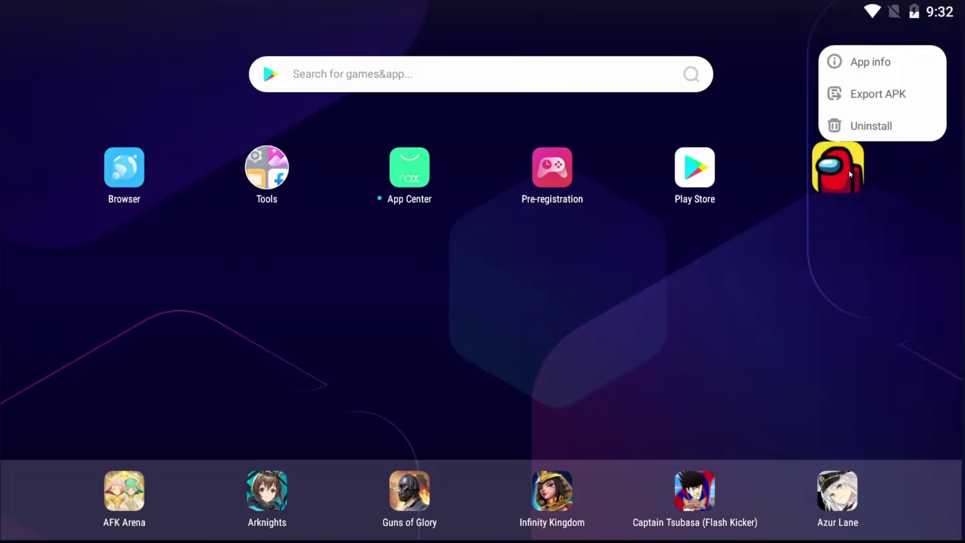
left_click(879, 130)
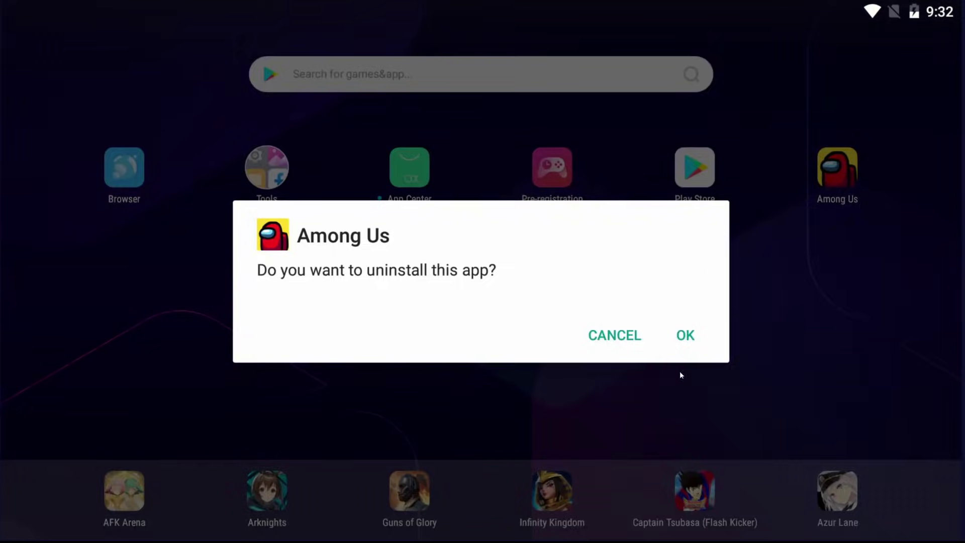
left_click(689, 336)
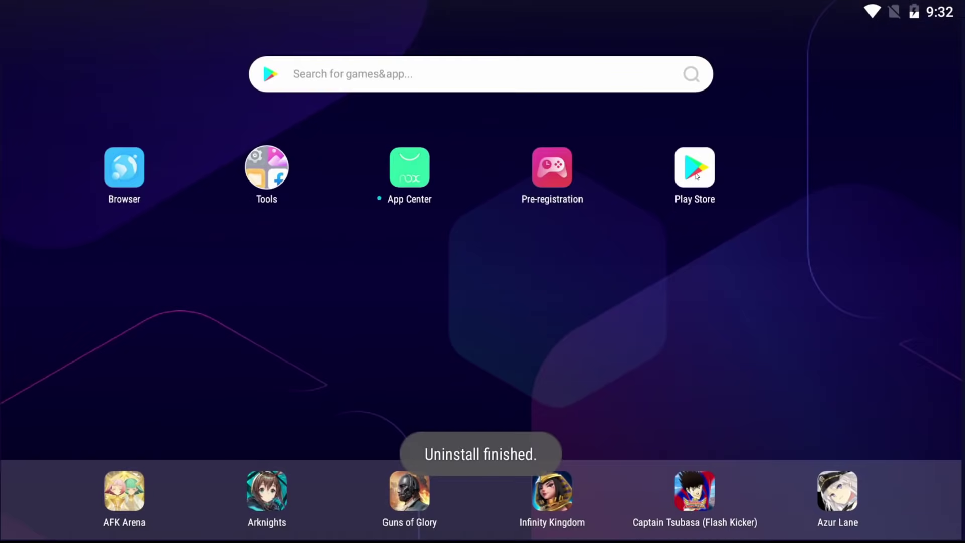
left_click(697, 176)
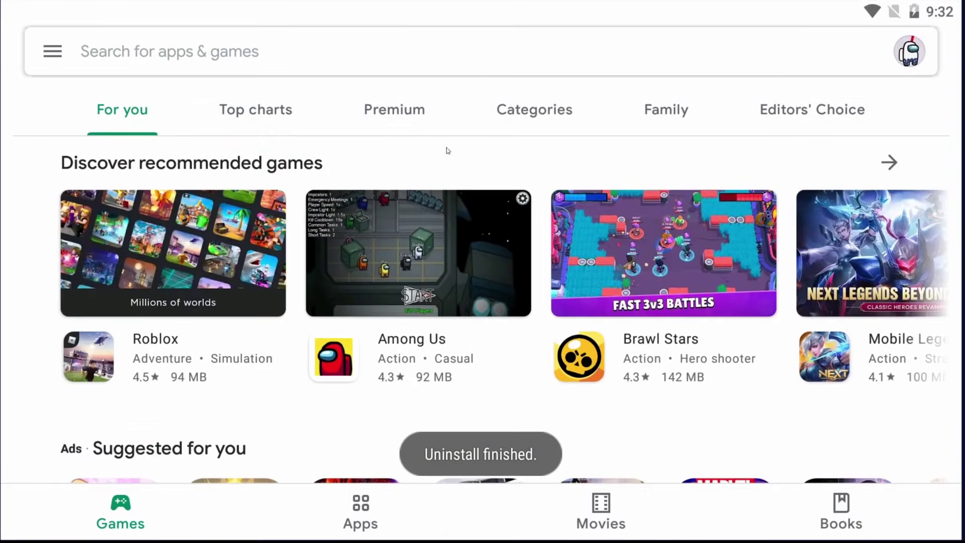
Step: Install Among Us from its Google Play page and open the new install
left_click(448, 270)
left_click(823, 149)
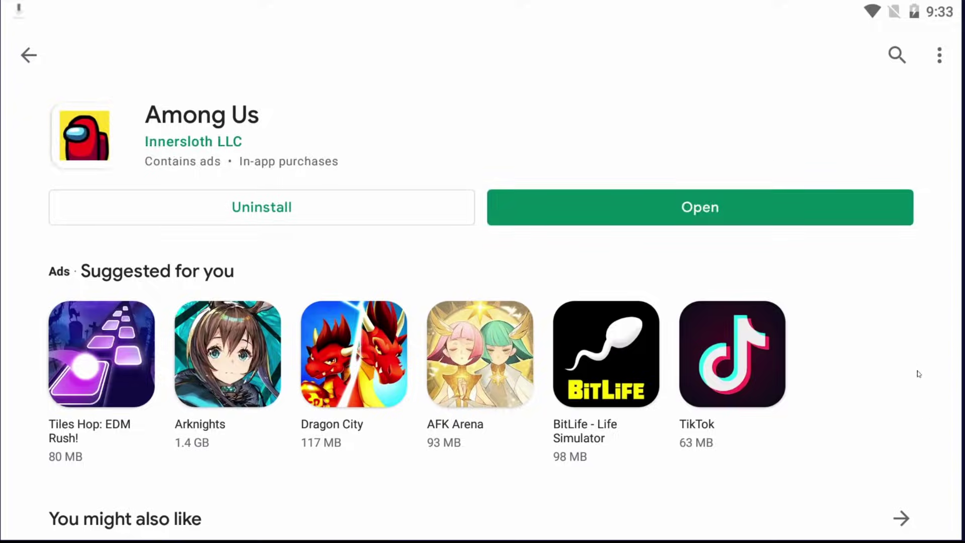
left_click(684, 207)
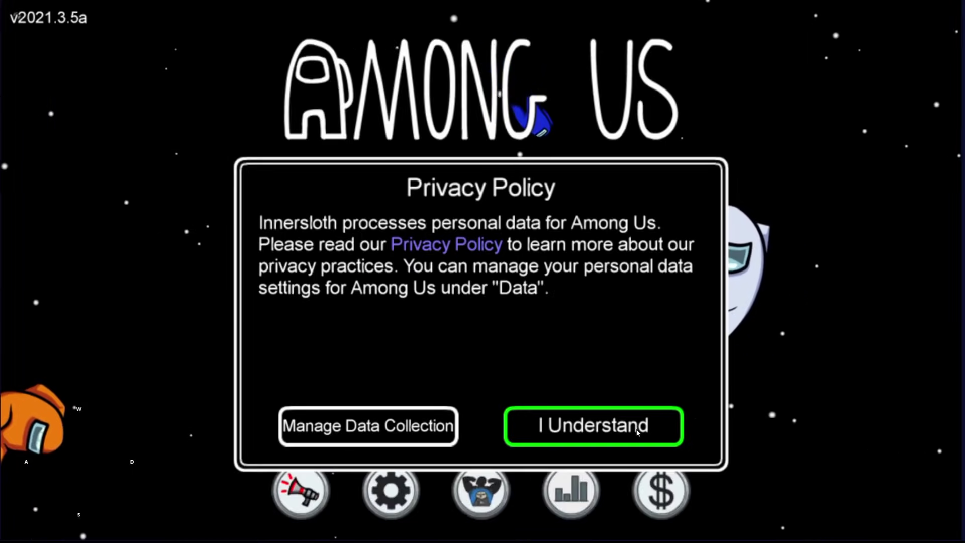
Step: Accept the privacy notice and submit January 1, 2000 as the birth date
left_click(639, 430)
left_click(467, 376)
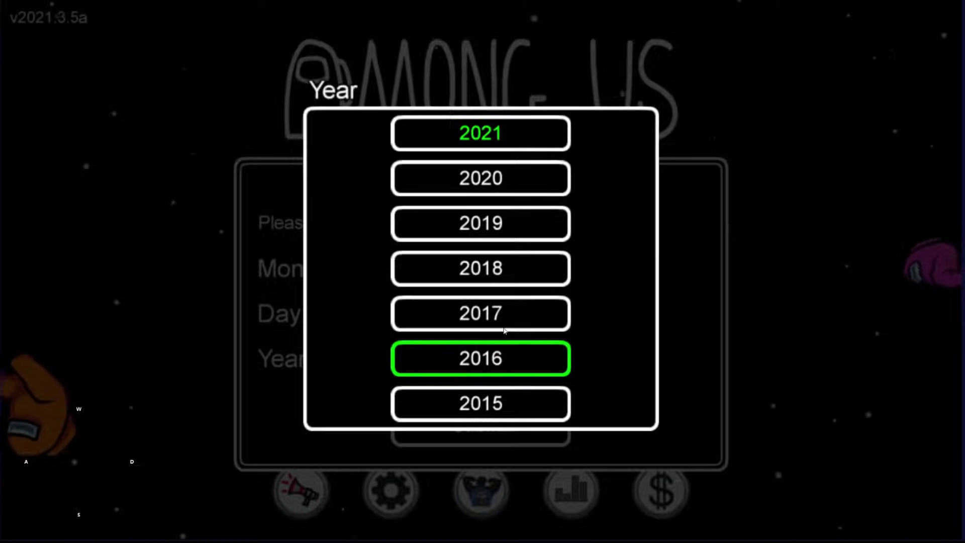
scroll(503, 347, "down", 6)
scroll(525, 334, "down", 10)
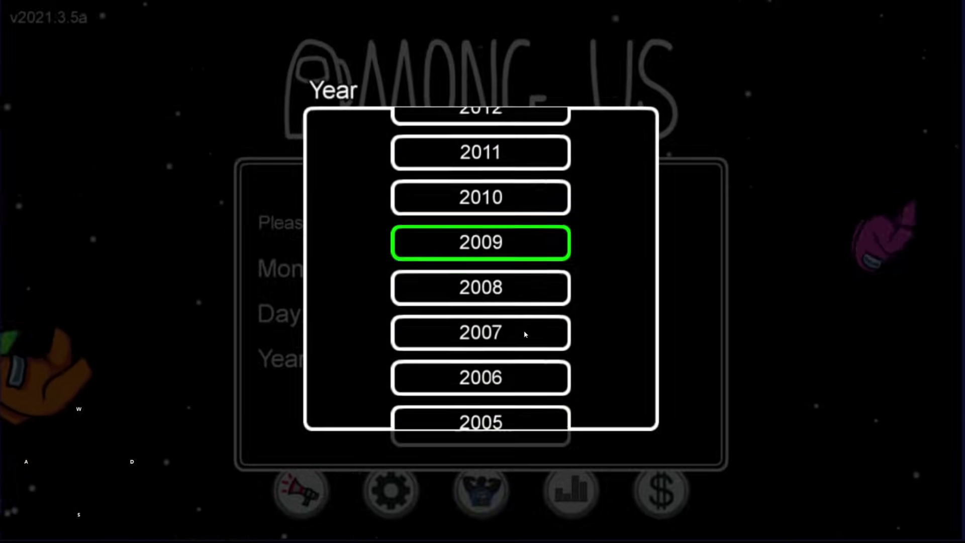
left_click(549, 276)
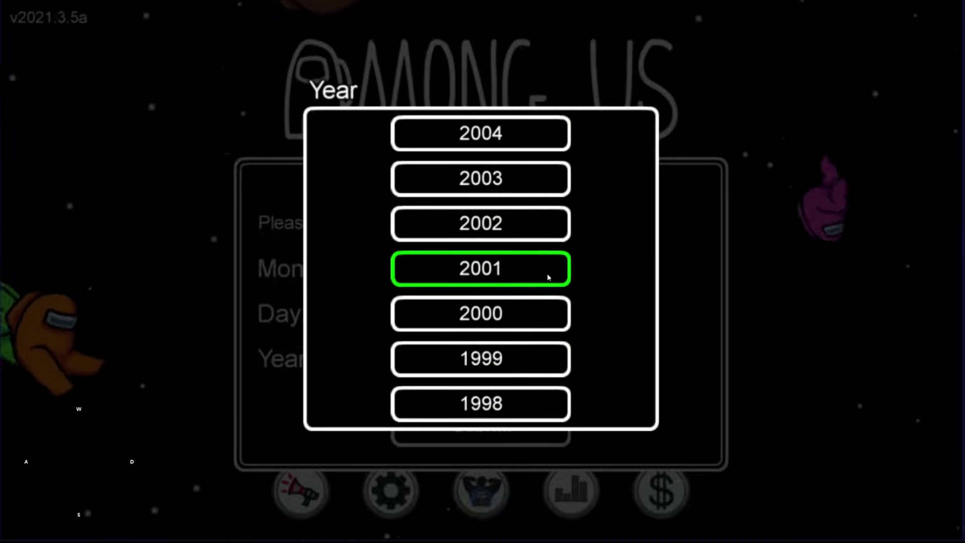
left_click(512, 319)
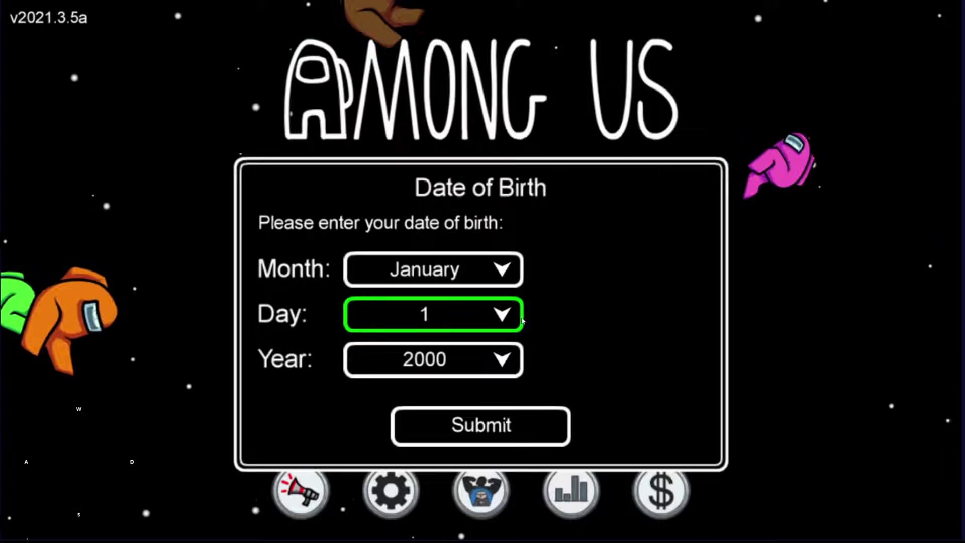
left_click(516, 428)
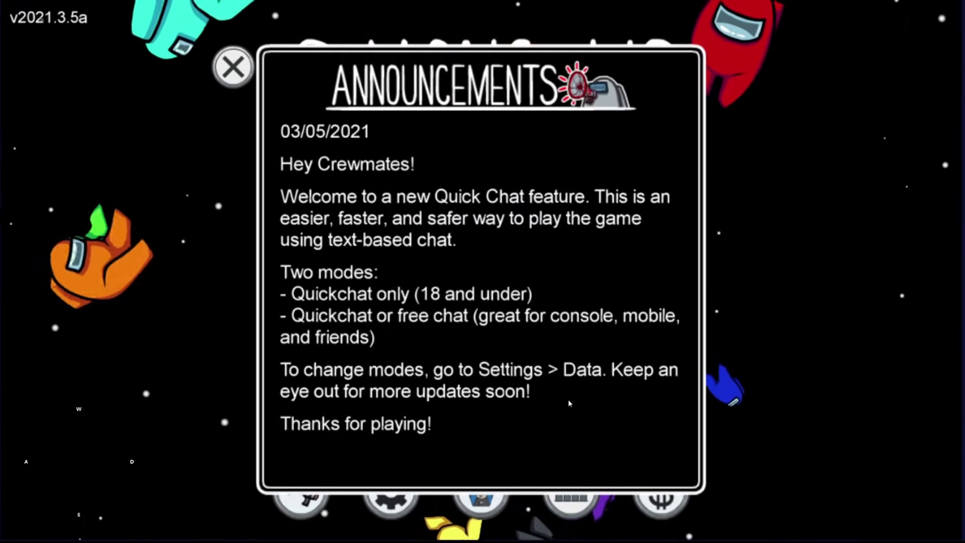
Step: Dismiss Announcements and lower sound effects and music volumes to about a third
left_click(252, 82)
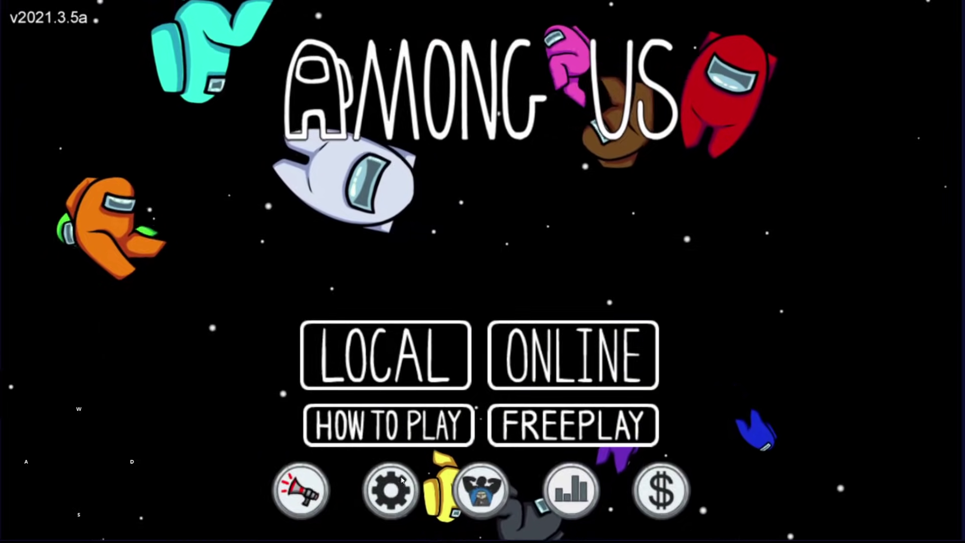
left_click(391, 490)
left_click_drag(659, 253, 484, 252)
left_click_drag(660, 283, 477, 283)
Step: Set the Data tab's Chat Type to Free or Quick Chat and leave Settings
left_click(615, 53)
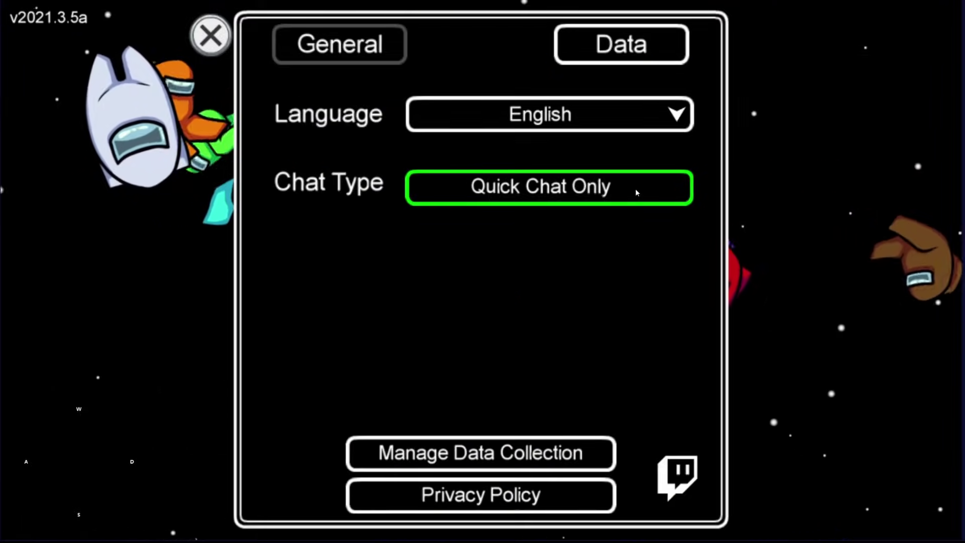
left_click(578, 196)
left_click(592, 197)
left_click(593, 196)
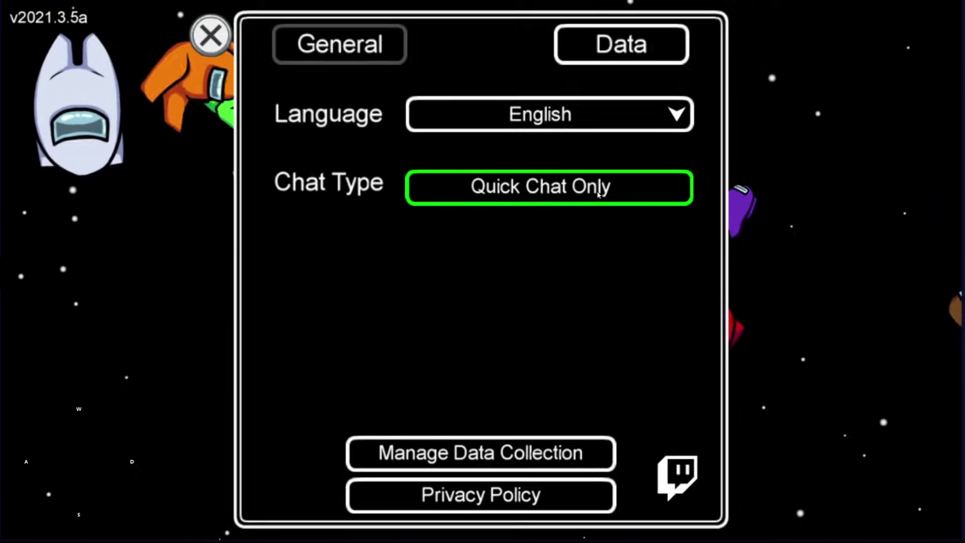
left_click(636, 193)
key("Escape")
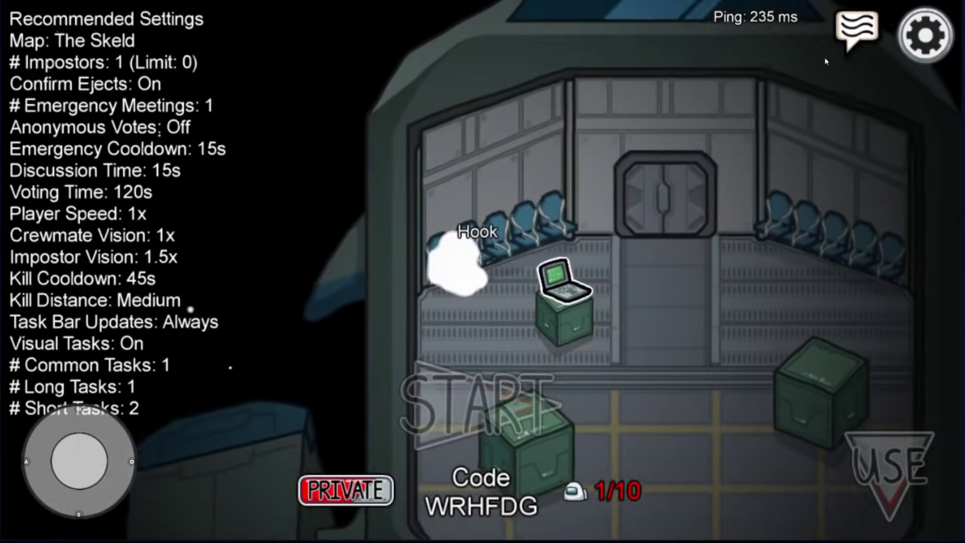
Step: Open the lobby chat and send 'Now I can type' plus a message about the chat wheel
left_click(842, 38)
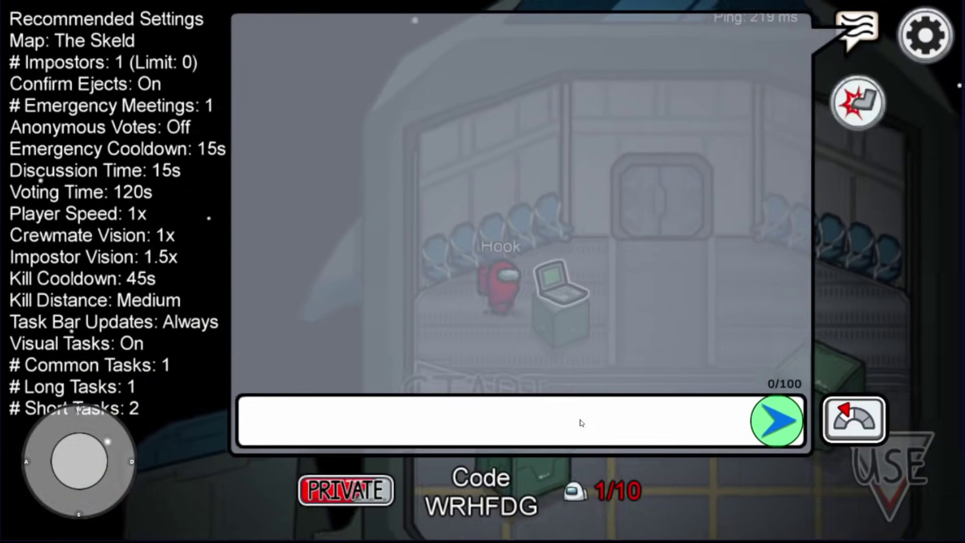
left_click(579, 423)
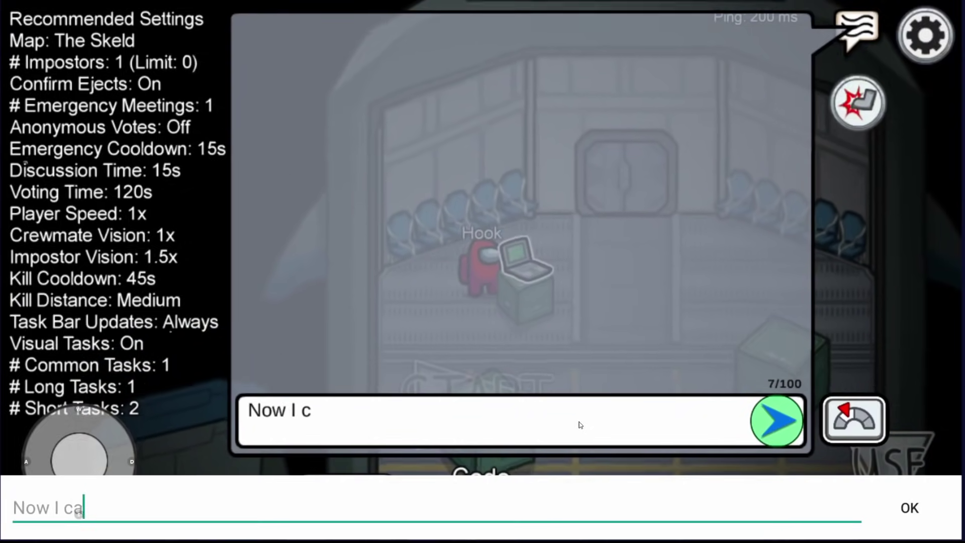
key("Return")
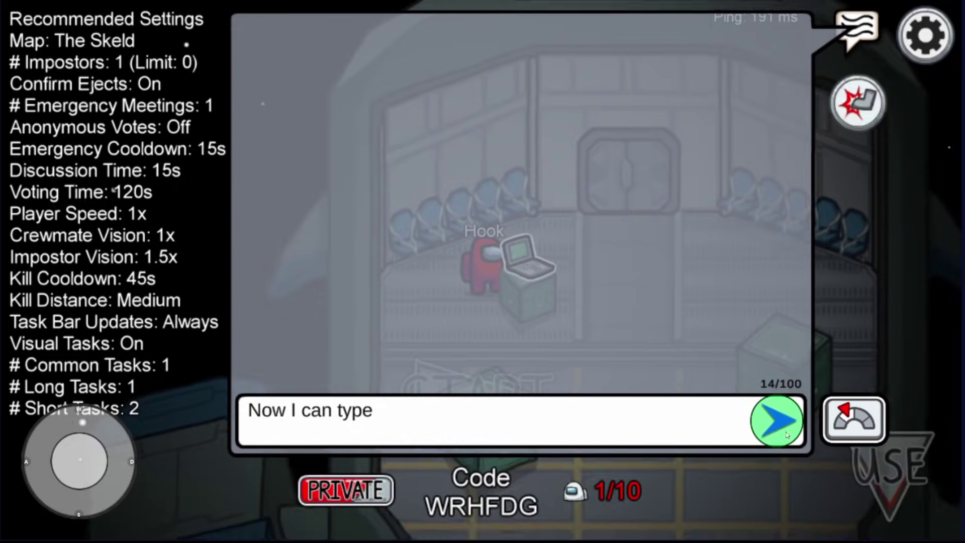
left_click(782, 427)
left_click(619, 431)
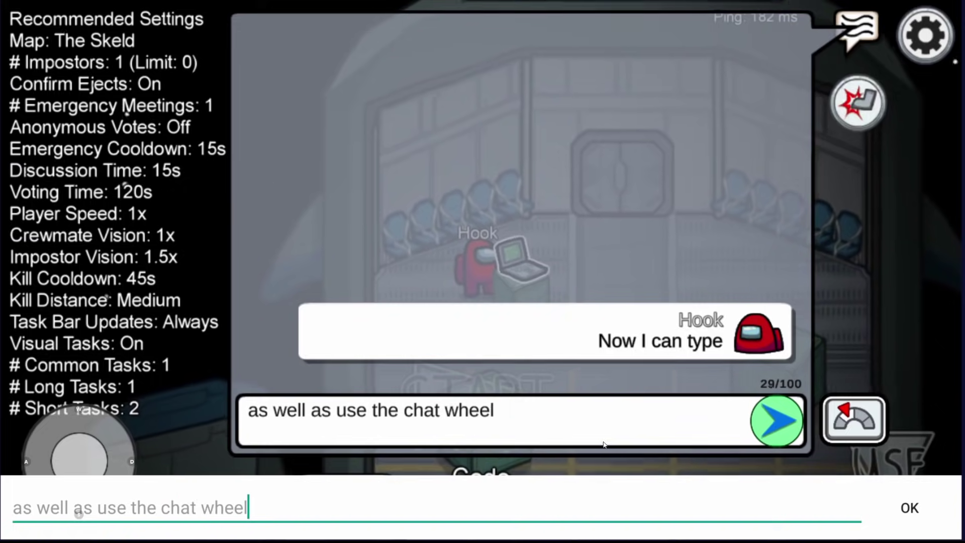
key("Return")
left_click(775, 420)
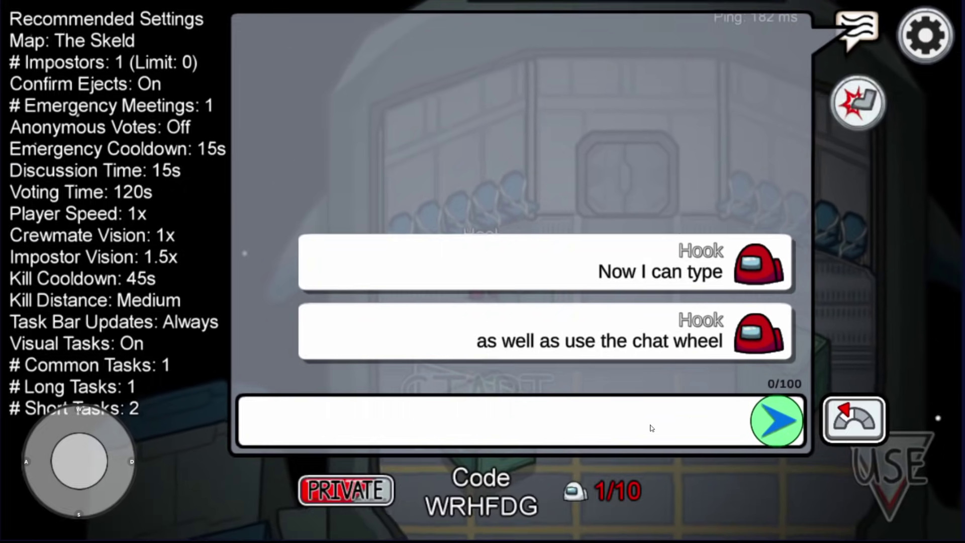
Step: Send a message about being over 18, then 'I put my DOB in, I can't change it unless I uninstall the app on my phone/tablet'
left_click(658, 430)
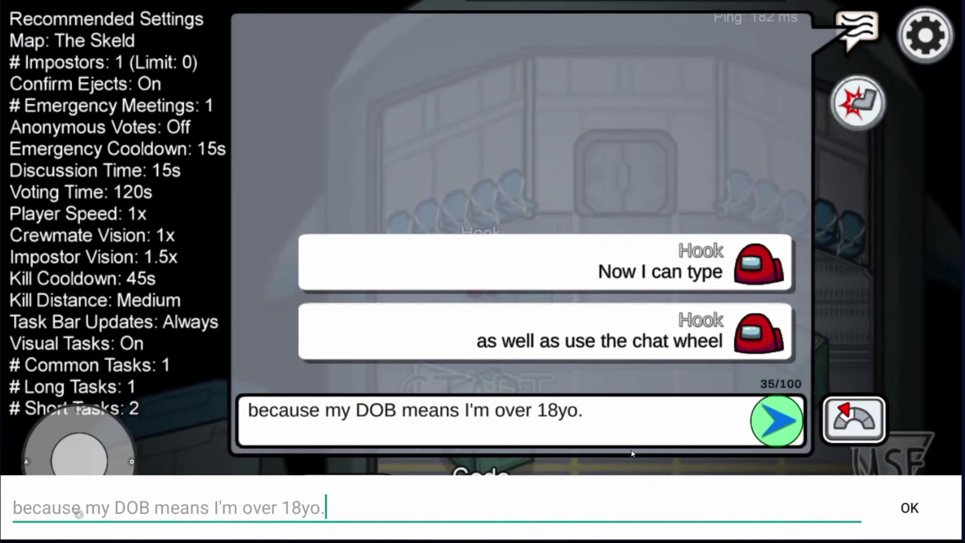
key("Return")
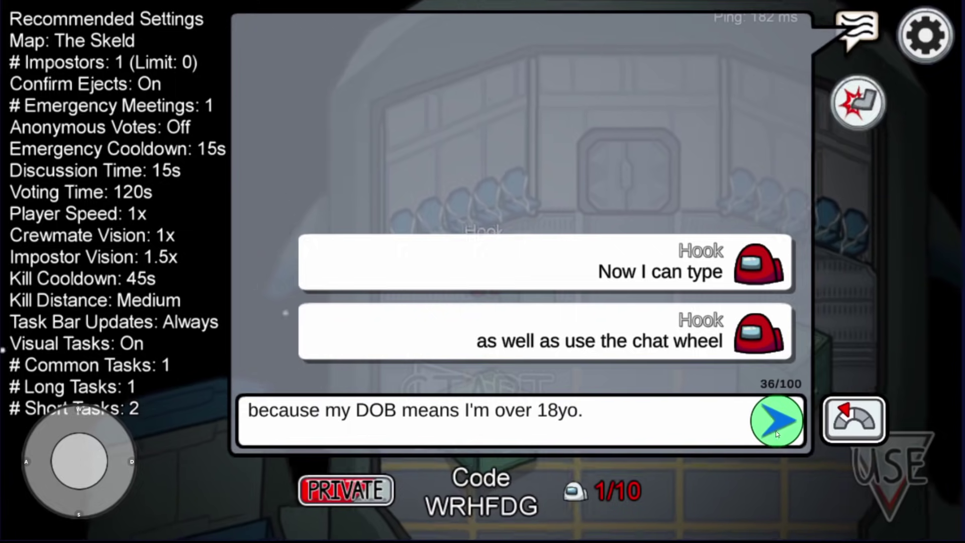
left_click(776, 427)
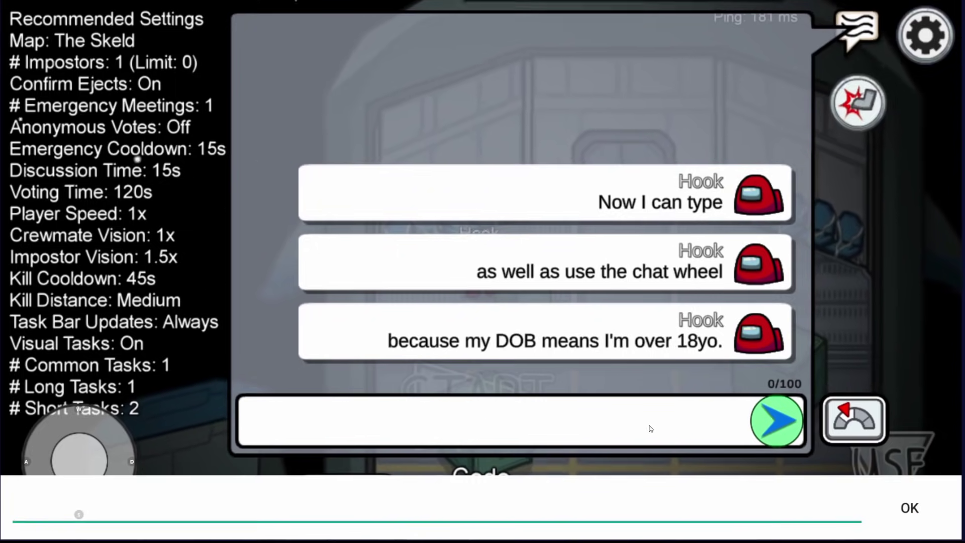
type("I put my DO")
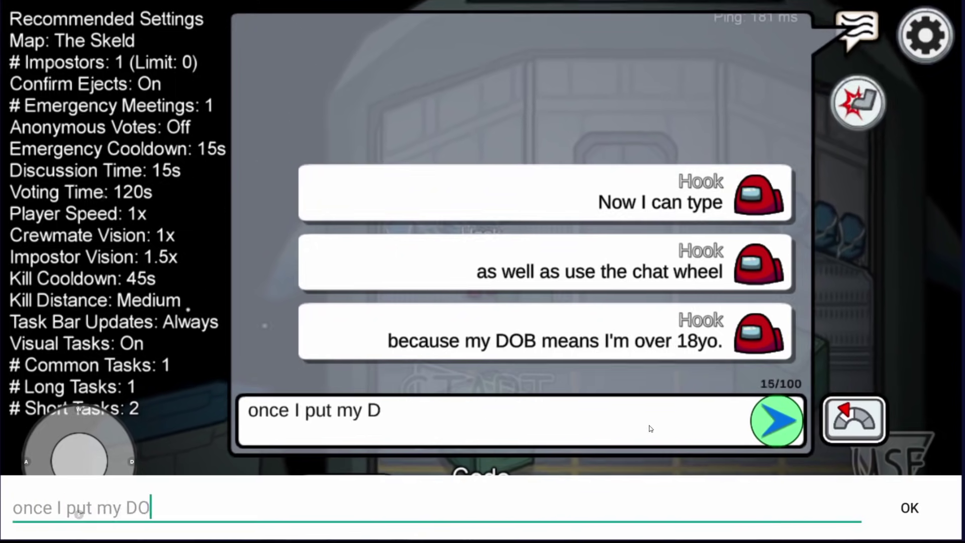
type("B in, I")
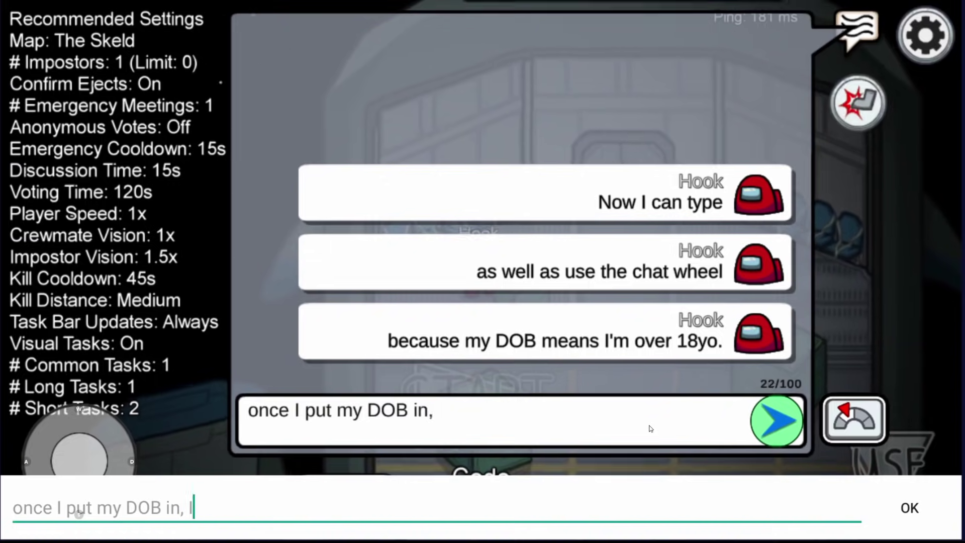
type(" can't change it unl")
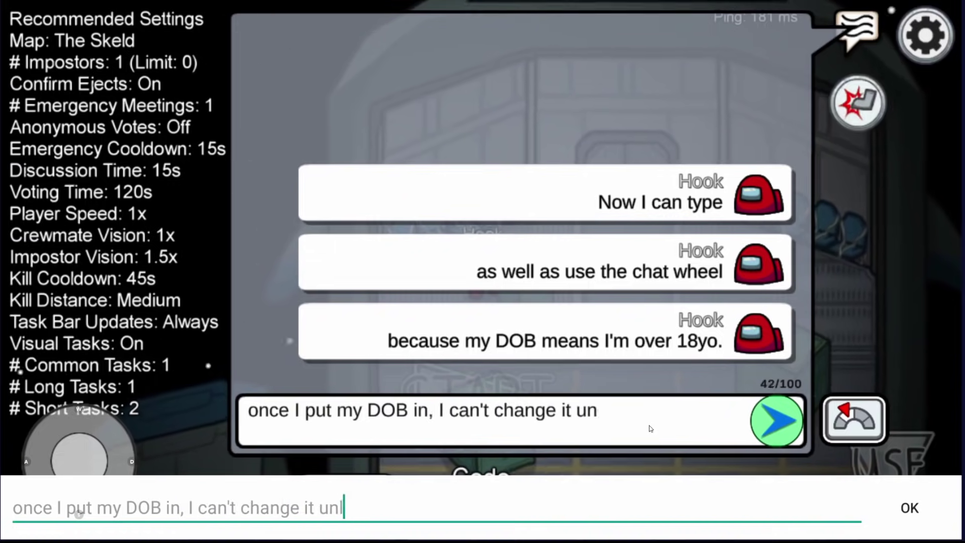
type("ess I unin")
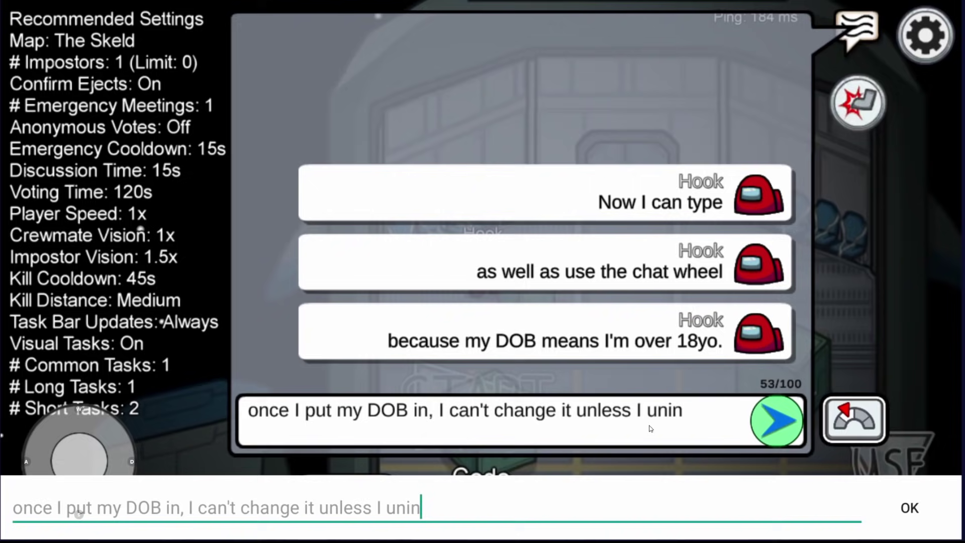
type("stall the app on my phone/tablet")
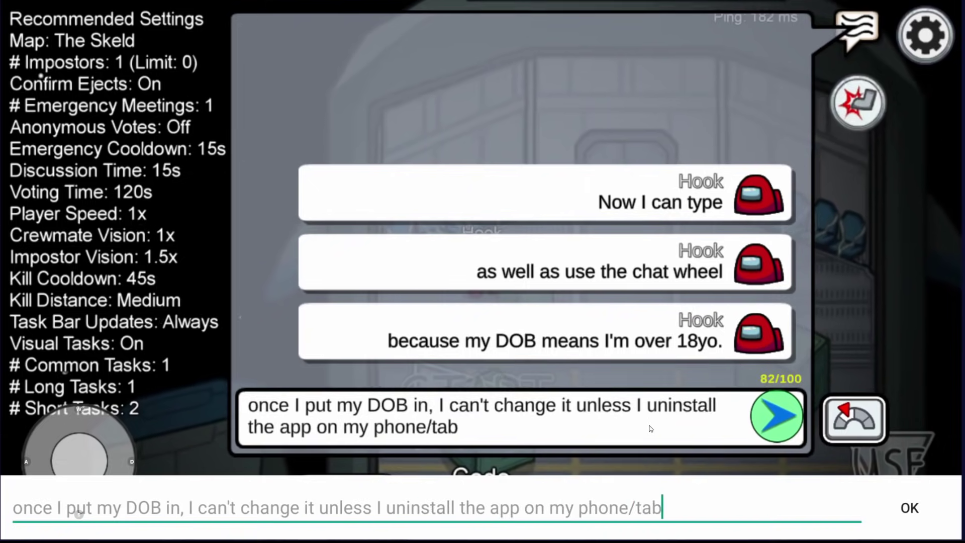
left_click(799, 415)
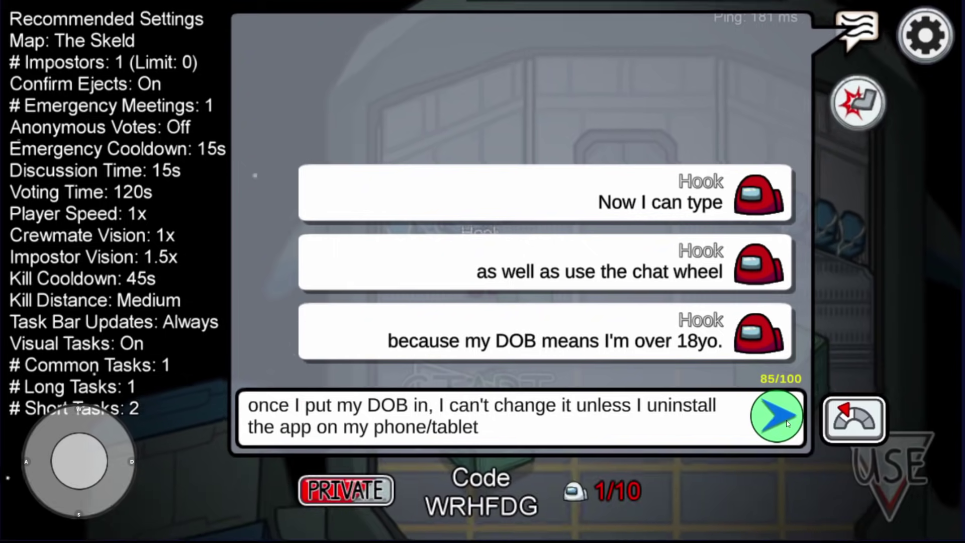
Step: Send the chat message 'but once I do, I can reinstall and then use both modes!'
type("but once")
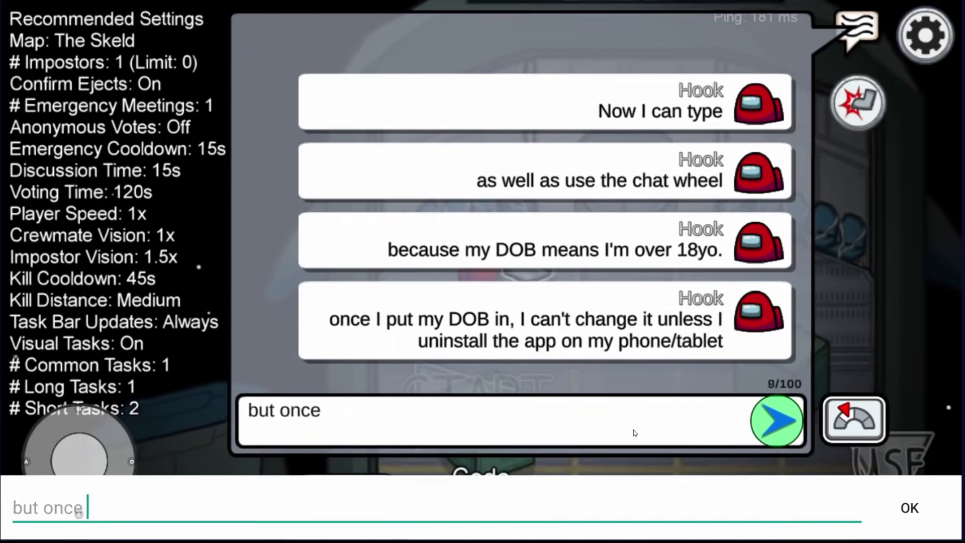
type(" I do, I can")
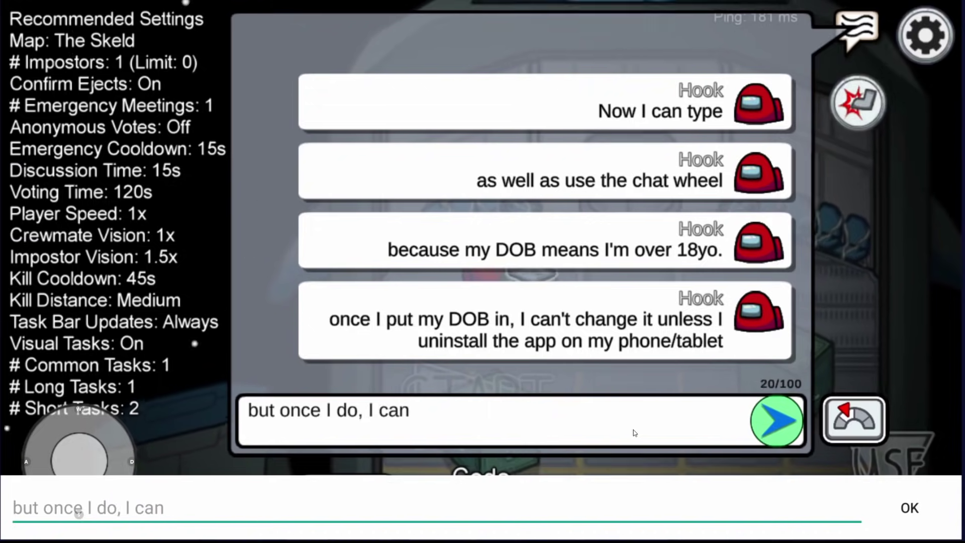
key("BackSpace")
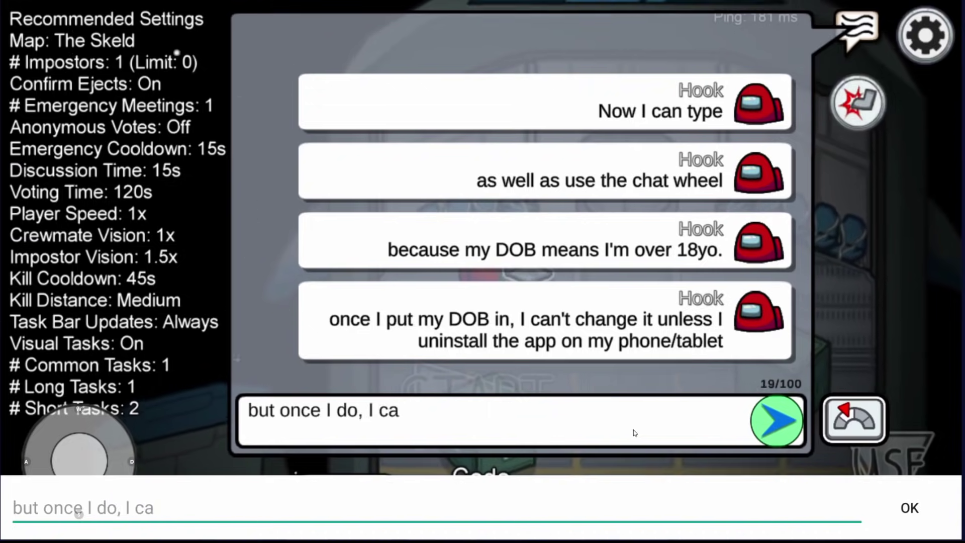
type("n reinstall an")
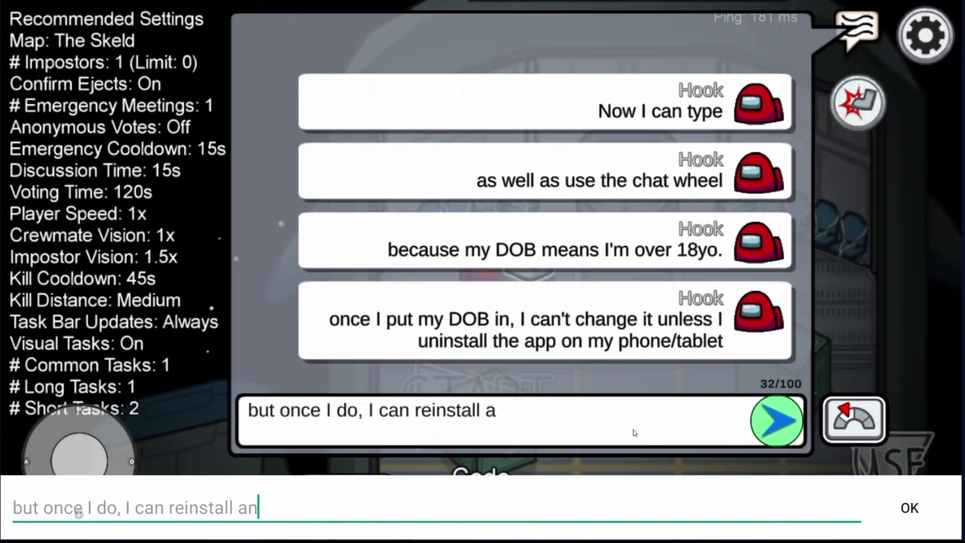
type("d then use both modes!")
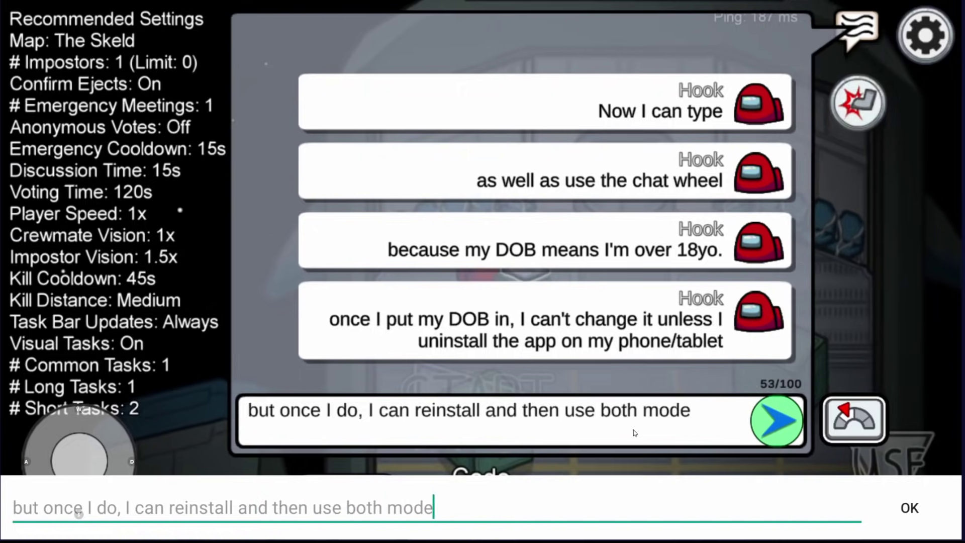
left_click(762, 415)
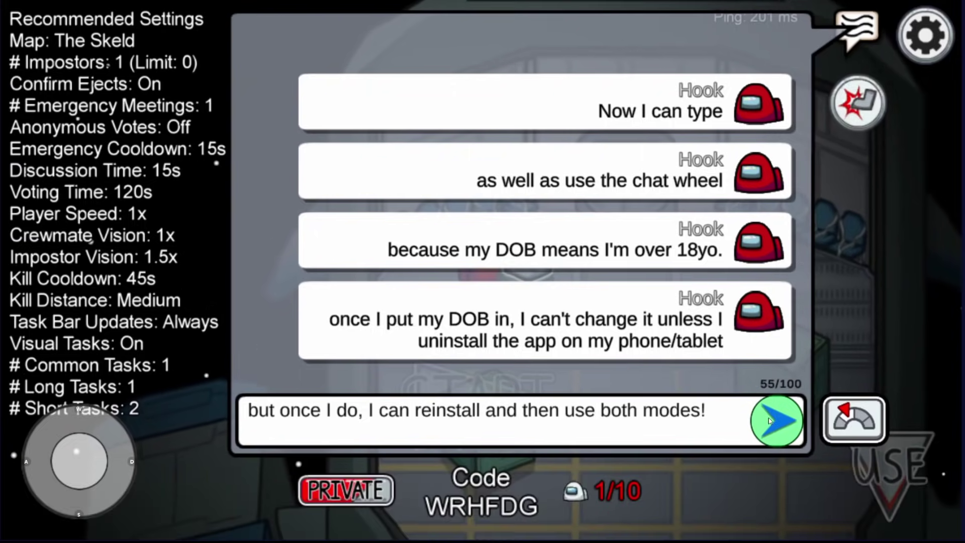
left_click(677, 425)
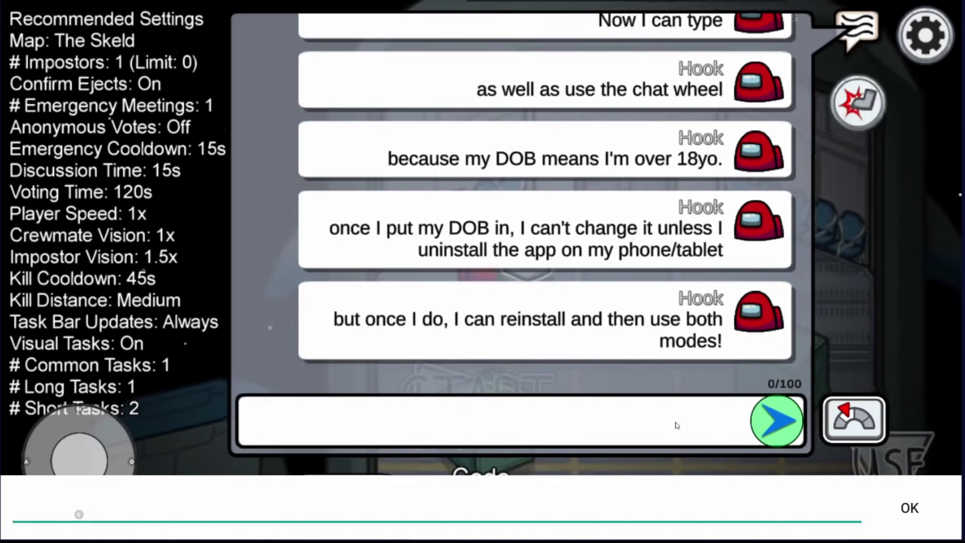
Step: Send 'provided I put a DOB older than 18yo. e.g. Born year 2000 or earlier...' in chat
type("provided I put a")
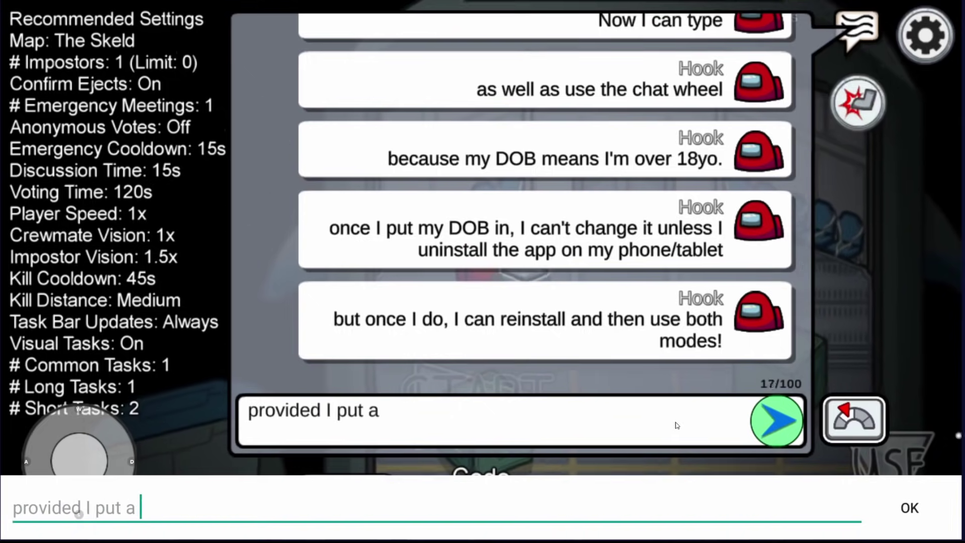
type(" DOB older than 18")
type("yho")
key("BackSpace")
key("BackSpace")
type("o. e.g")
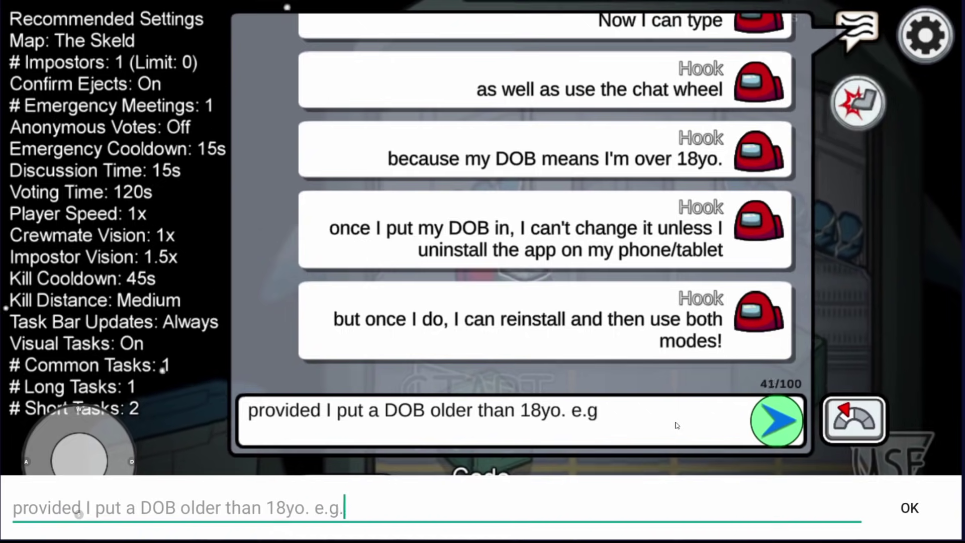
type(". Born year ")
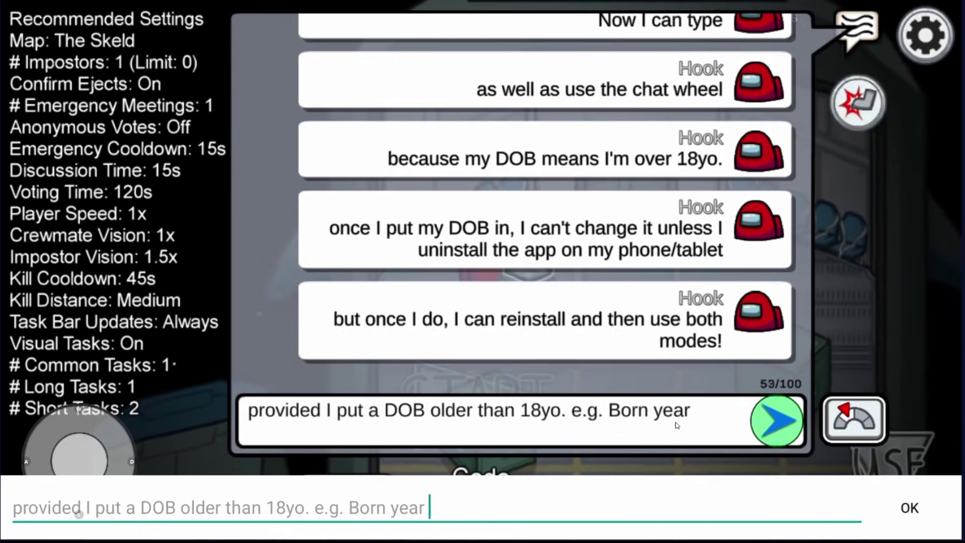
type("2000 or earlier...")
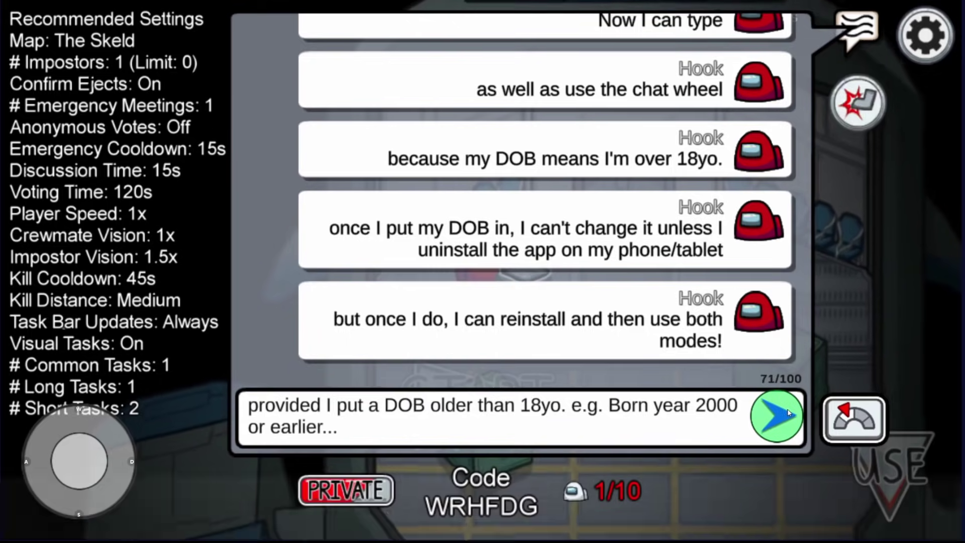
key("Return")
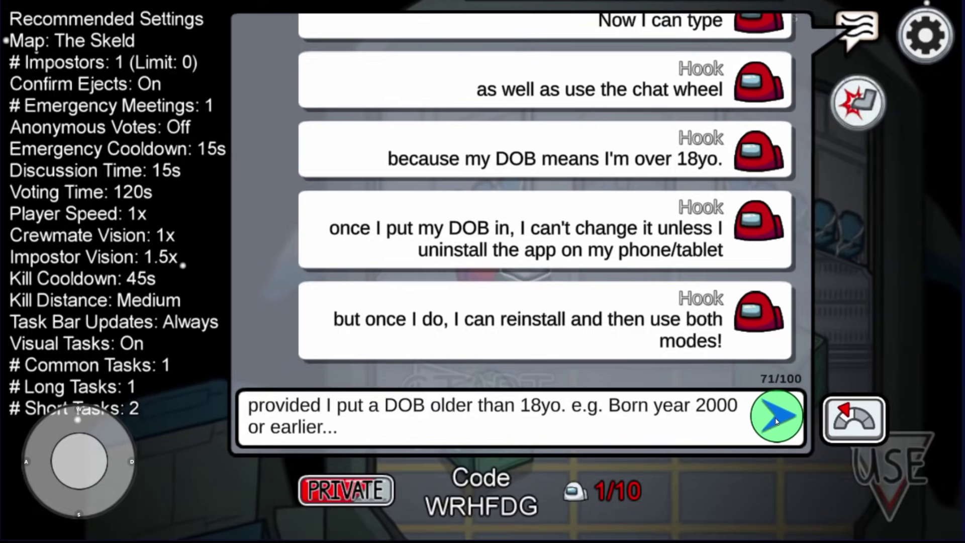
left_click(835, 417)
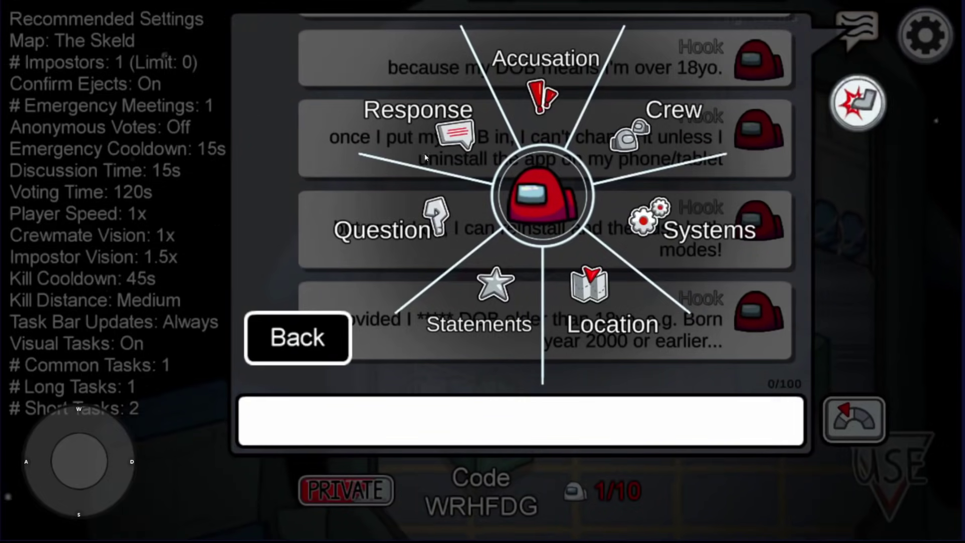
Step: Send 'yeet' from the quick-chat Response > MORE phrases
left_click(461, 162)
left_click(331, 280)
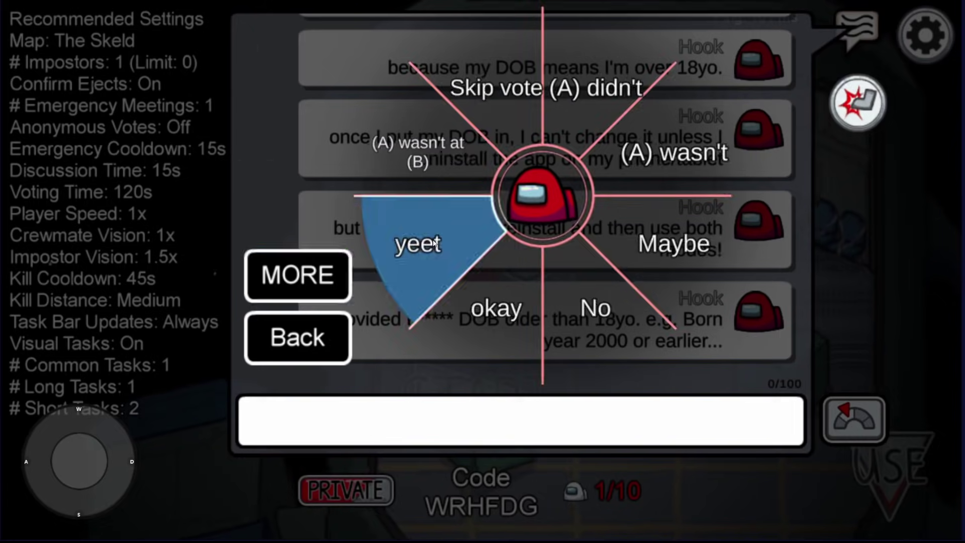
left_click(417, 244)
left_click(756, 426)
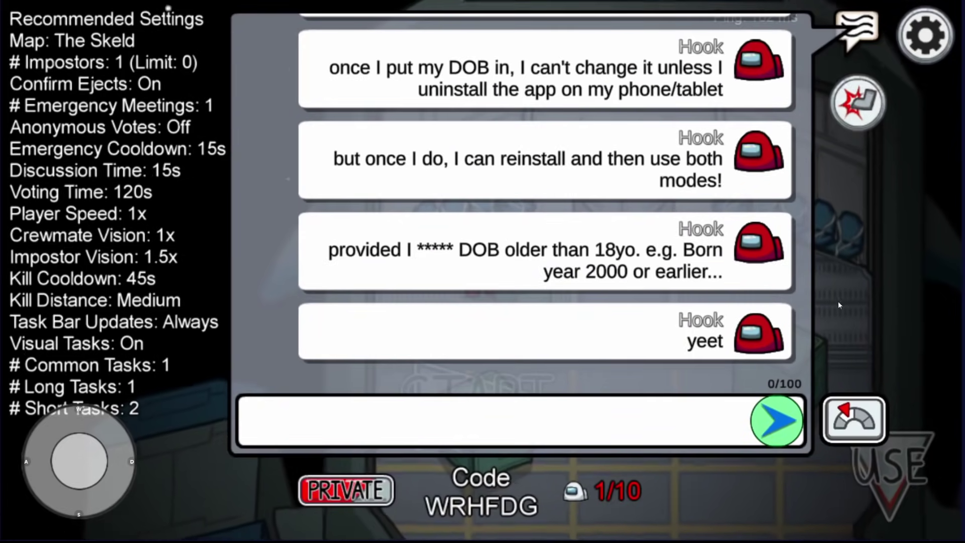
Step: Leave the private lobby through Settings and go back to the main menu
left_click(924, 37)
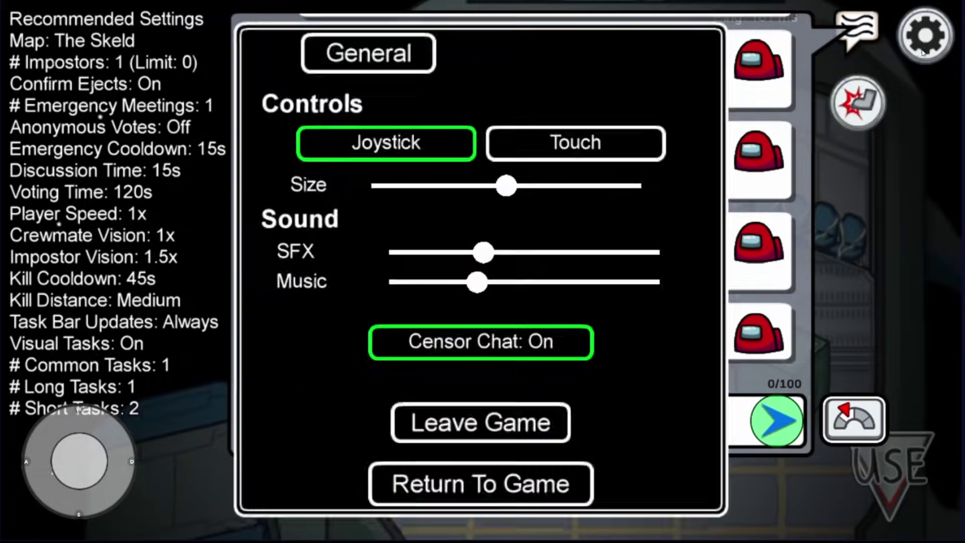
left_click(509, 426)
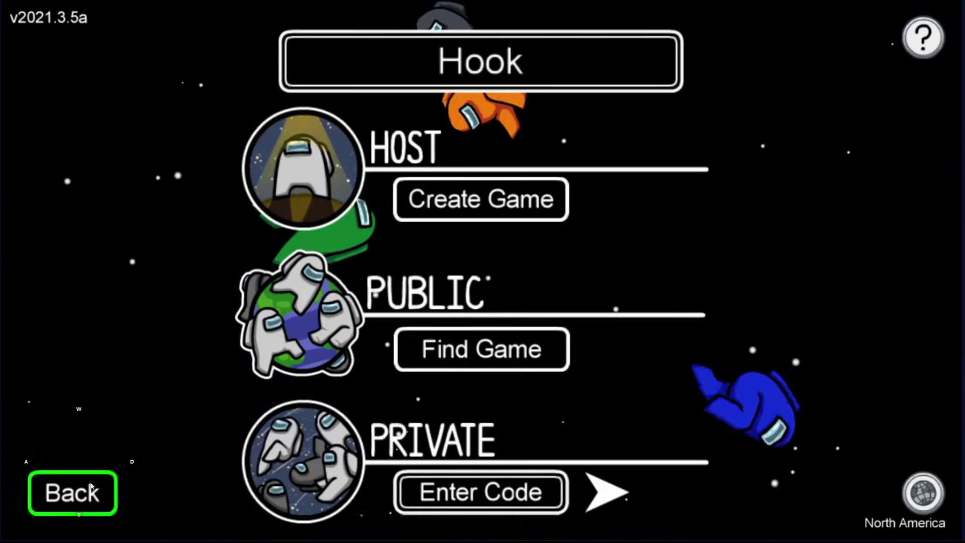
left_click(72, 493)
left_click(465, 478)
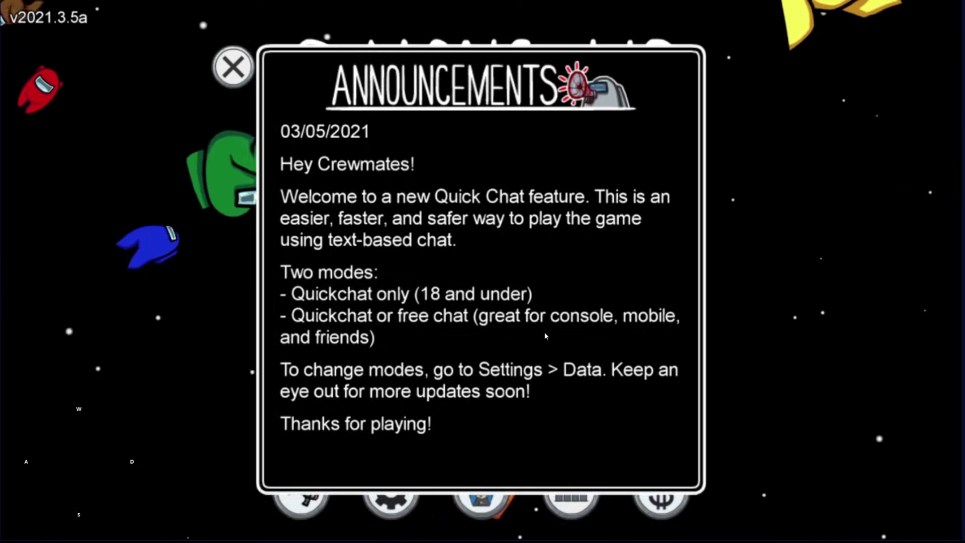